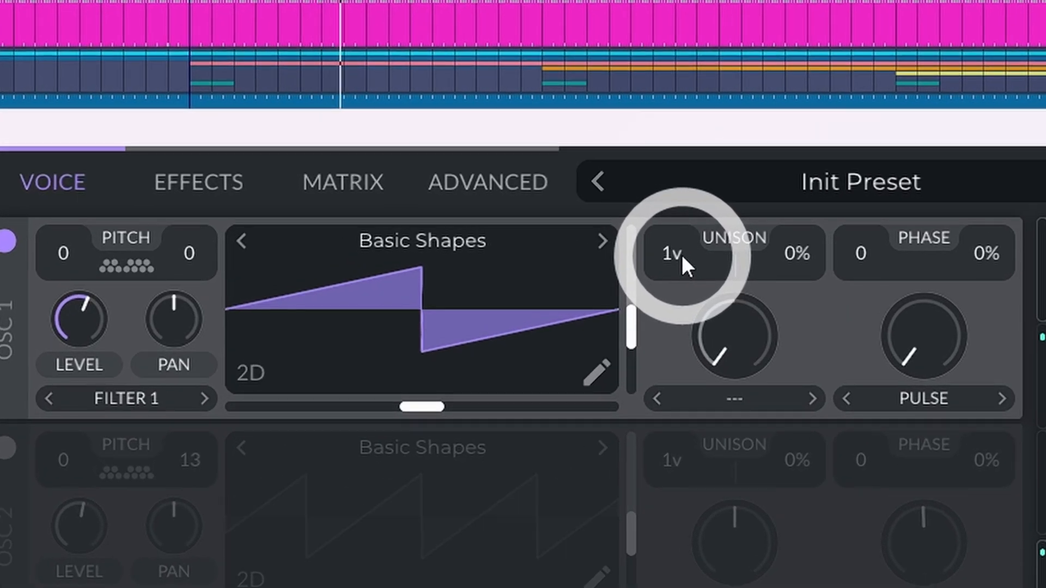
Step: Try 16 unison voices on oscillator 1, return it to 1 voice, and set its phase randomization to 100%
left_click_drag(679, 254, 724, 70)
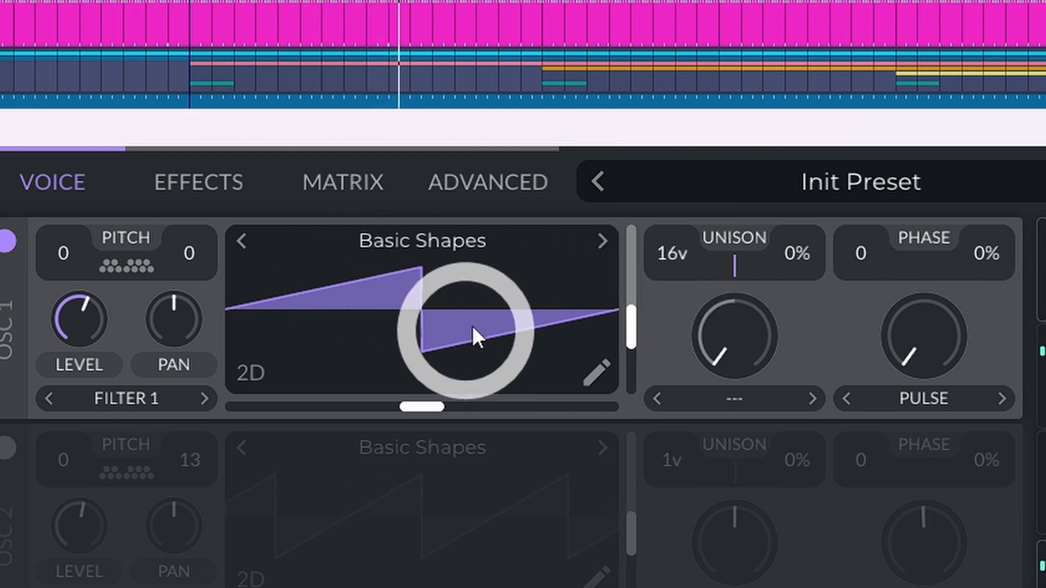
left_click_drag(691, 250, 656, 404)
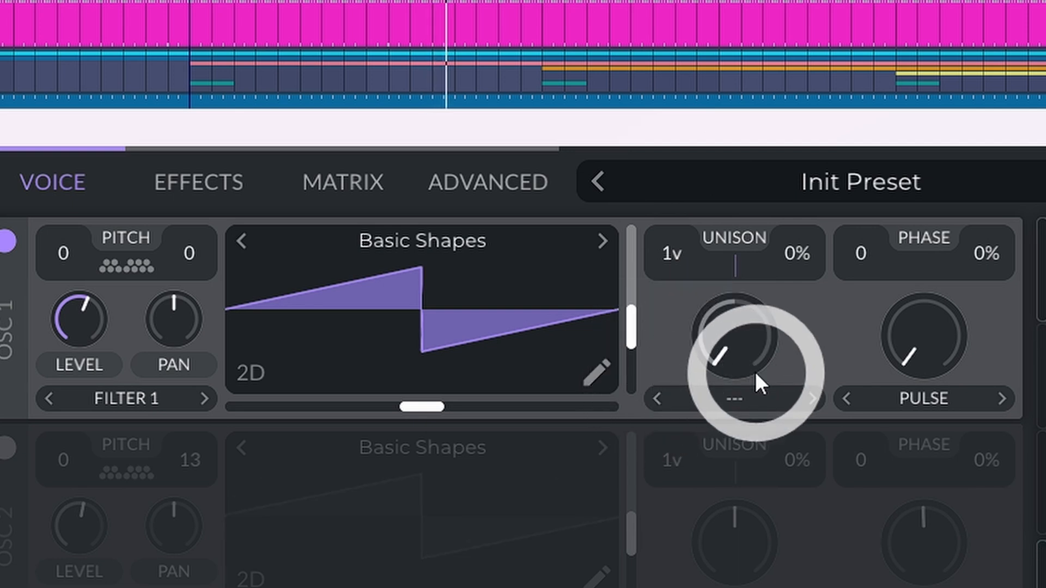
double_click(987, 251)
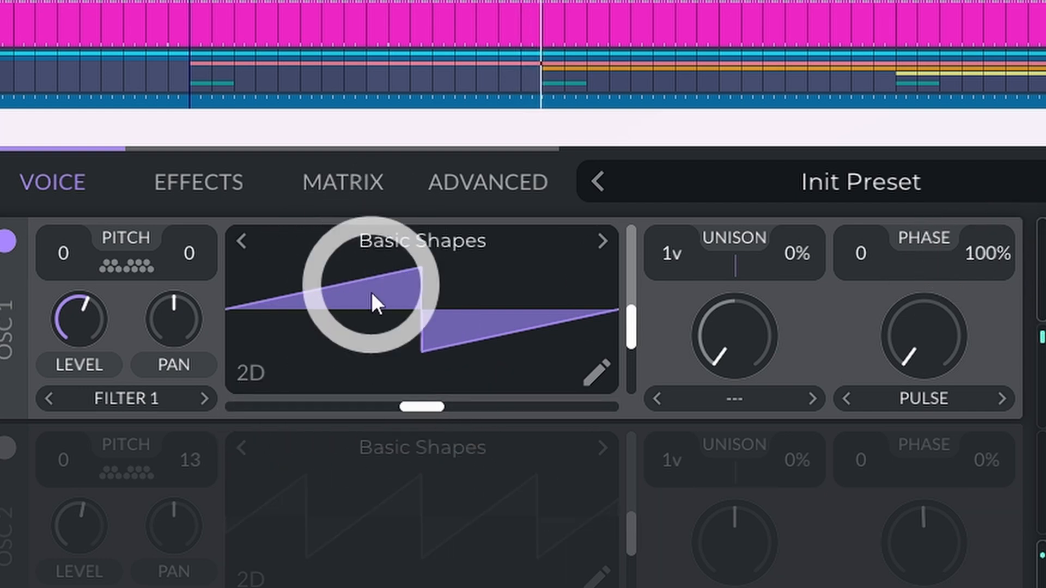
mouse_move(422, 406)
left_mouse_down()
mouse_move(548, 407)
mouse_move(338, 402)
mouse_move(354, 413)
mouse_move(505, 406)
mouse_move(439, 403)
left_mouse_up()
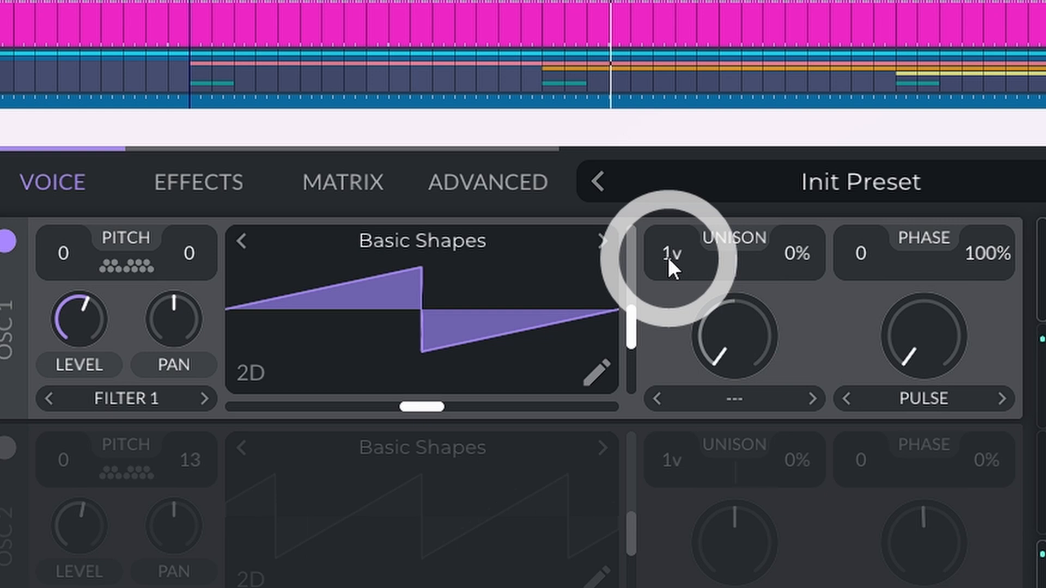
Step: Audition oscillator 1 with 16 unison voices, leaving it at a single voice with 15% unison detune
left_click_drag(667, 257, 700, 3)
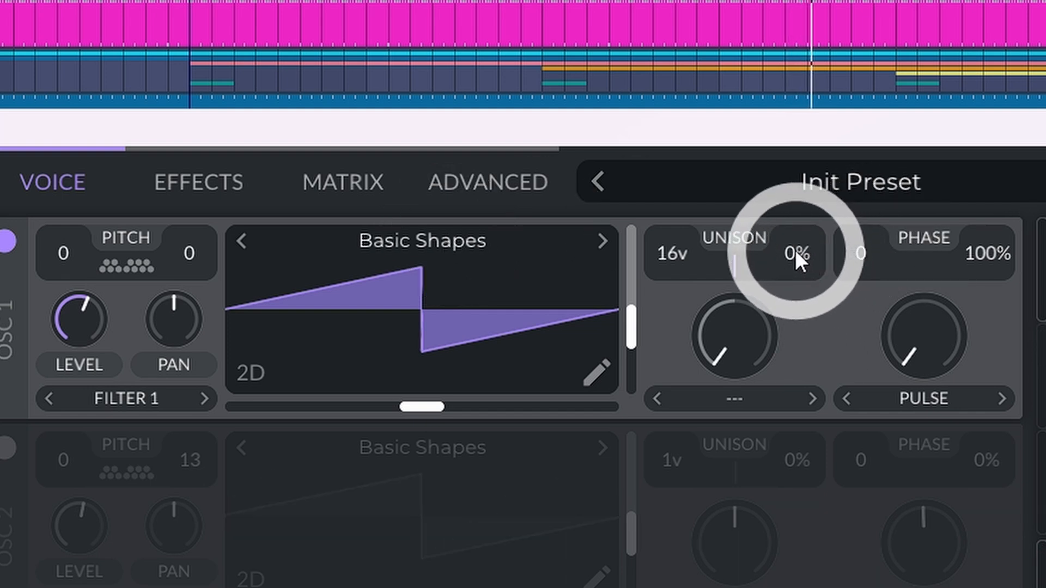
left_click_drag(788, 253, 791, 171)
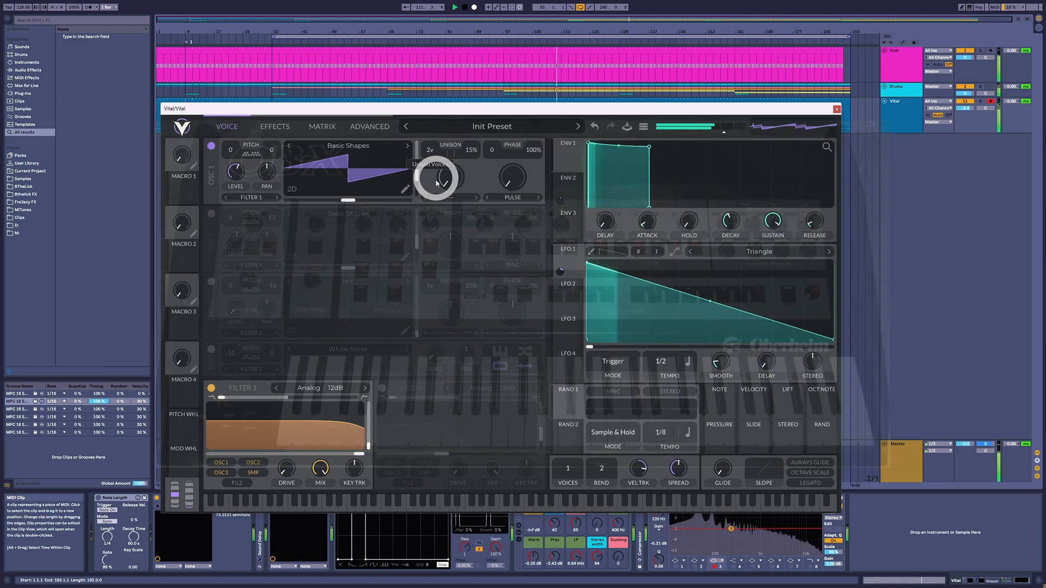
left_click_drag(436, 184, 436, 200)
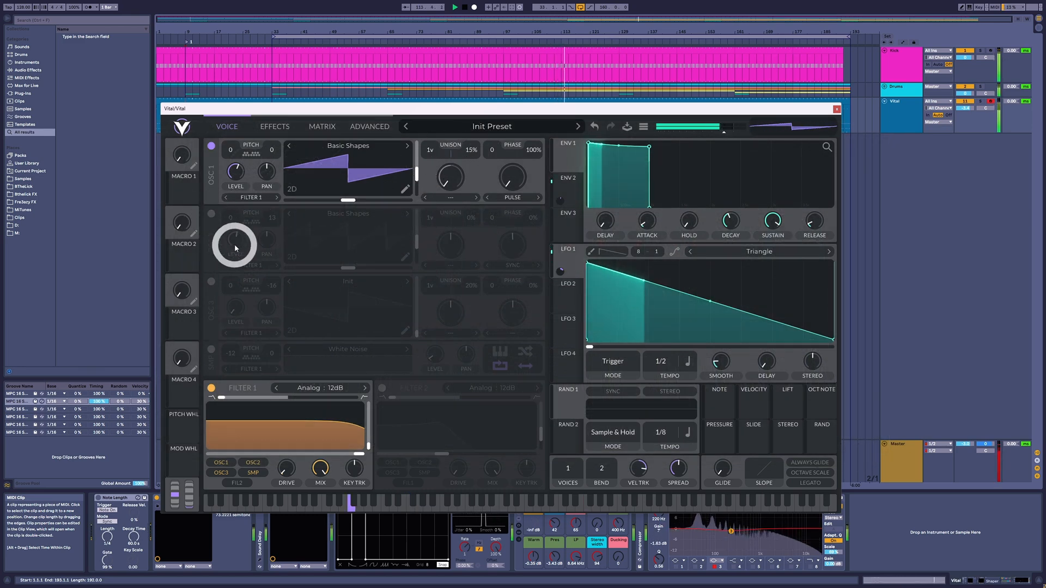
Step: Enable oscillator 2 with its Sync wave morph removed and detune it by 30 cents
left_click(211, 214)
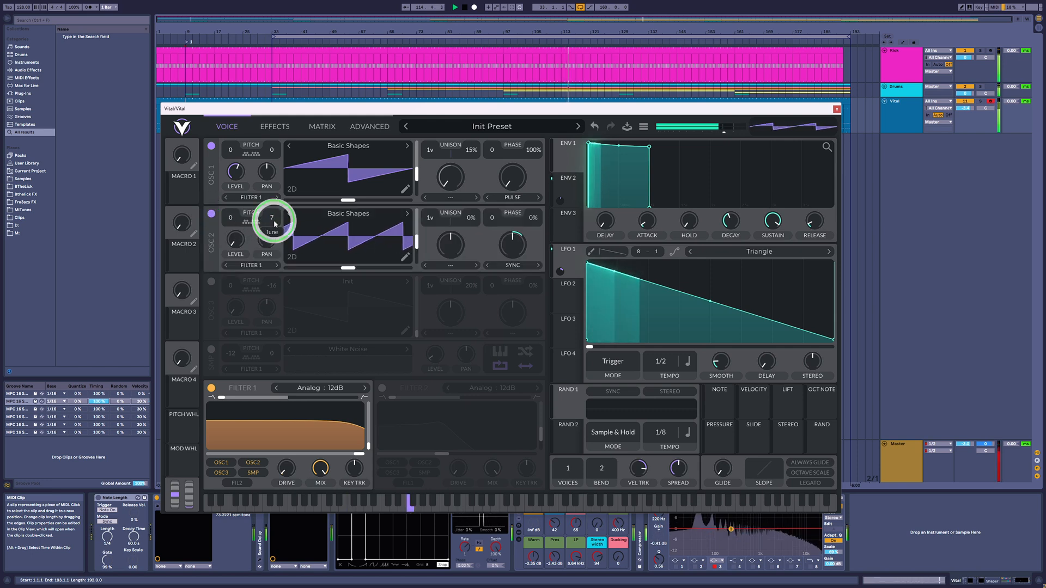
left_click(510, 267)
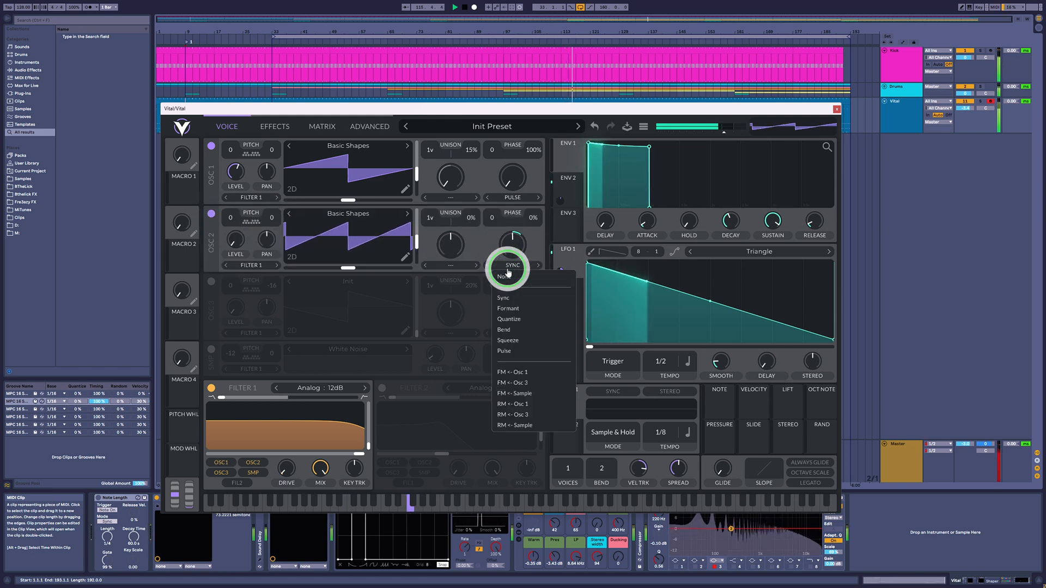
left_click(510, 279)
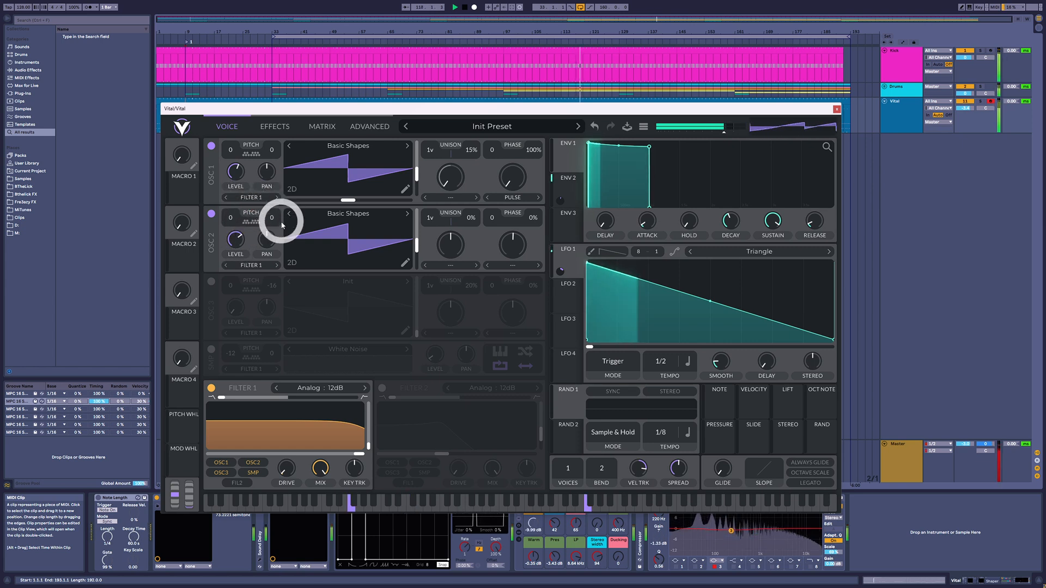
left_click_drag(275, 221, 277, 214)
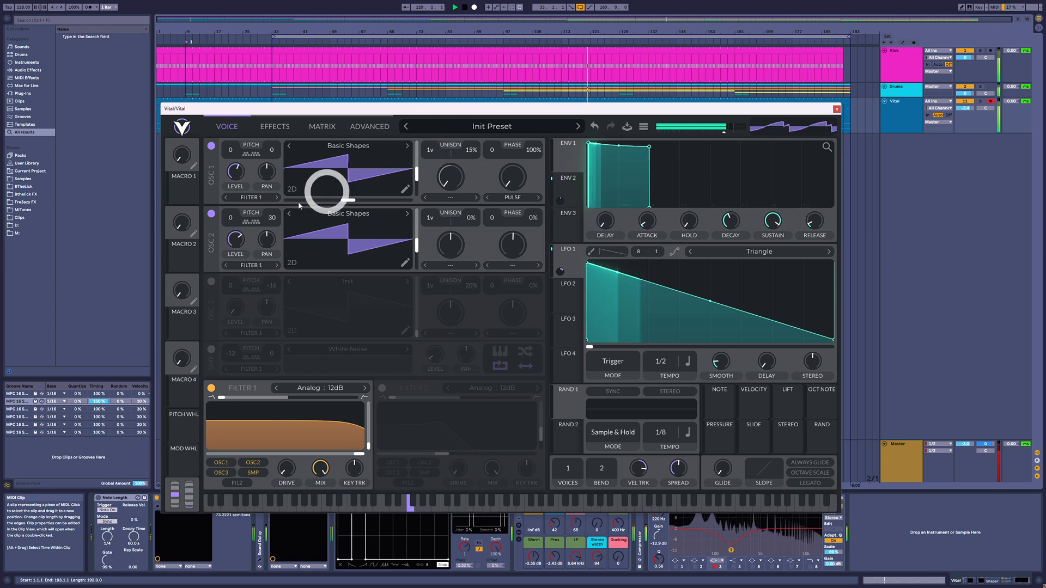
Step: Try adding oscillator 3 with a raised level and an adjusted wavetable frame, and switch oscillators 2 and 3 off
left_click(213, 281)
left_click_drag(238, 310, 244, 282)
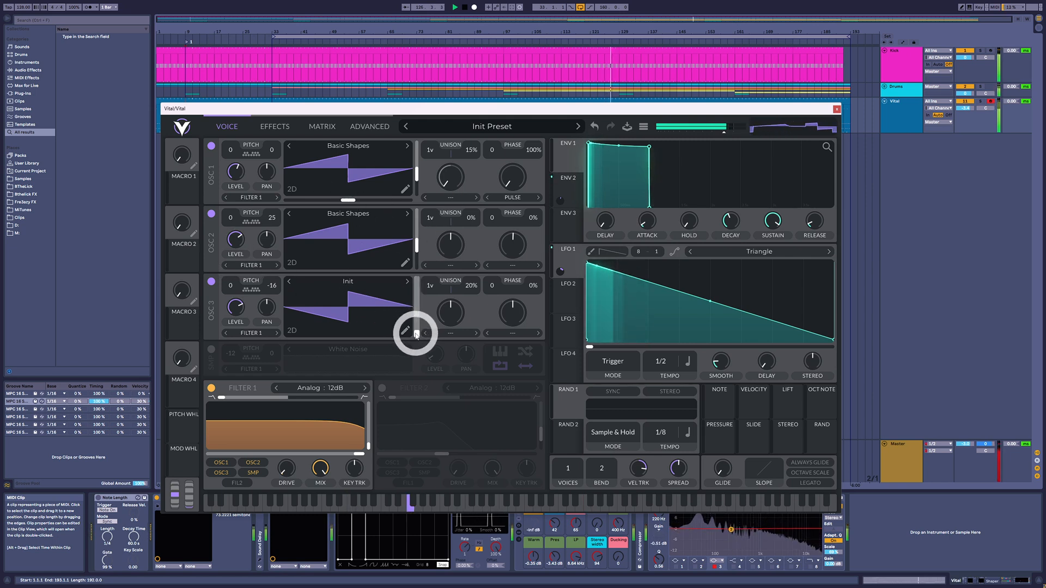
left_click_drag(415, 334, 418, 306)
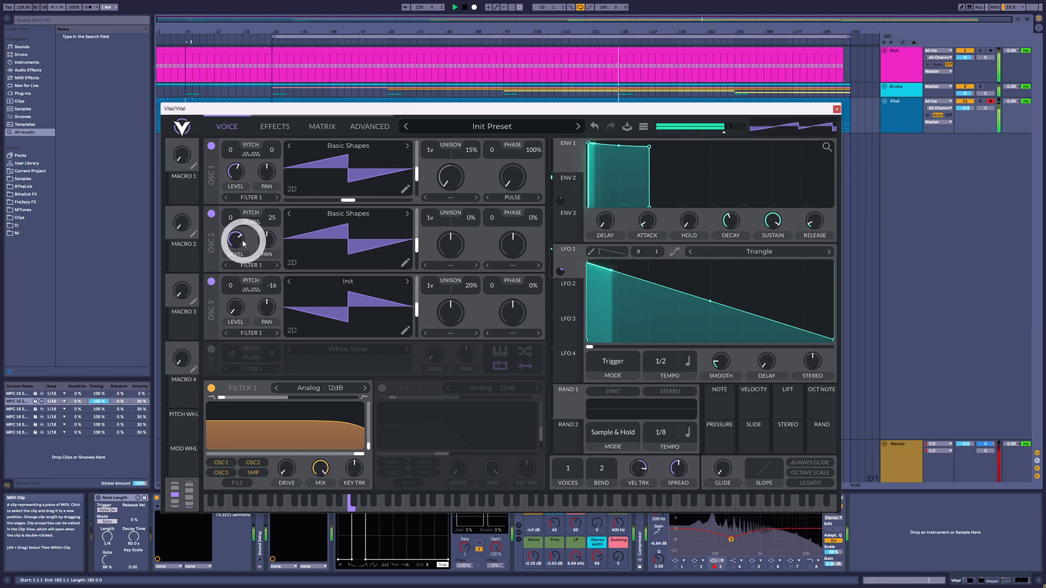
left_click(212, 281)
left_click(211, 214)
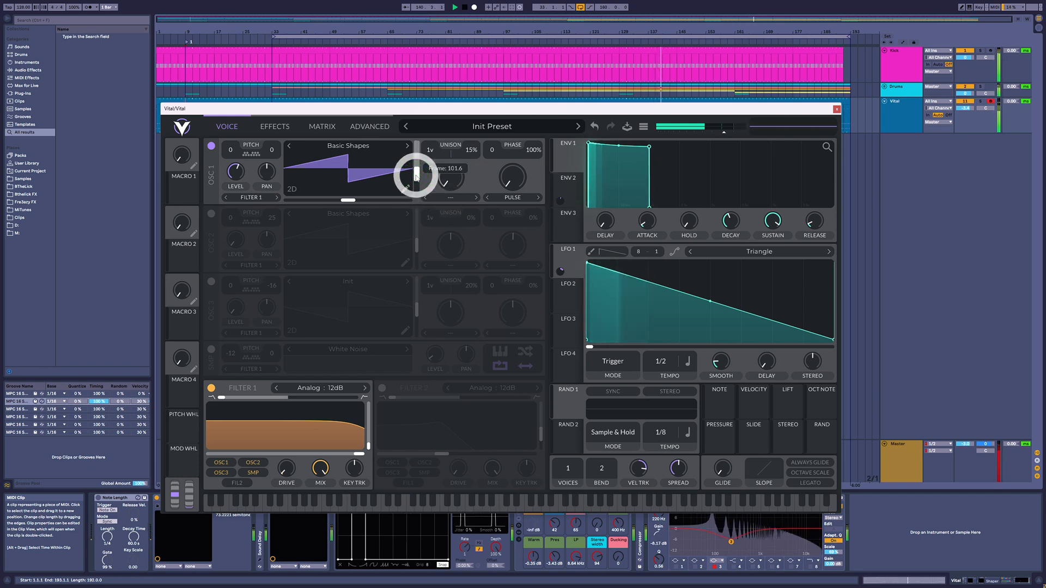
Step: Change oscillator 1 to a square wave and try narrowing its pulse width before returning it to an even square
left_click_drag(416, 170, 417, 168)
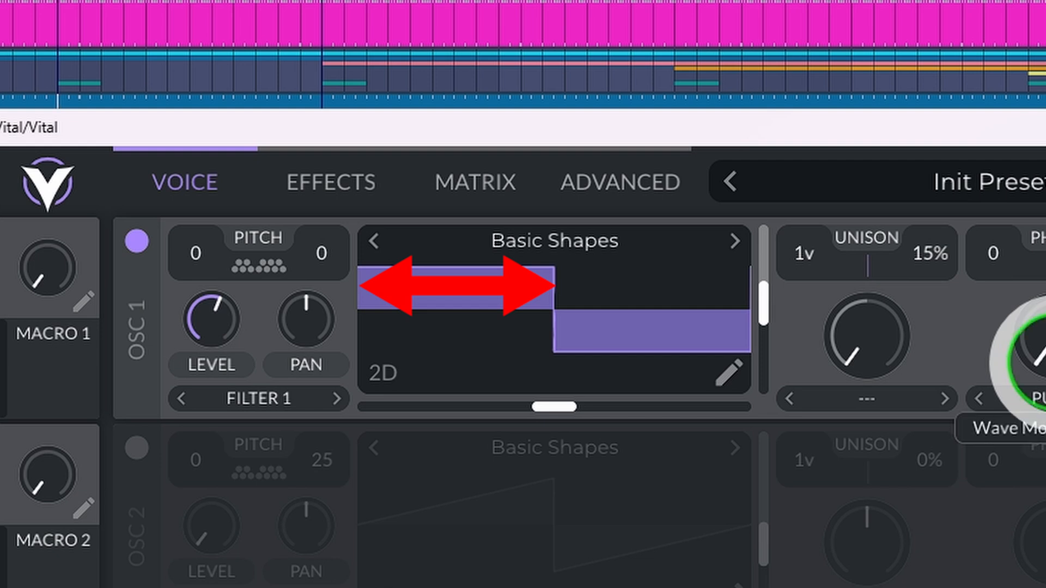
left_click_drag(1026, 332, 1045, 158)
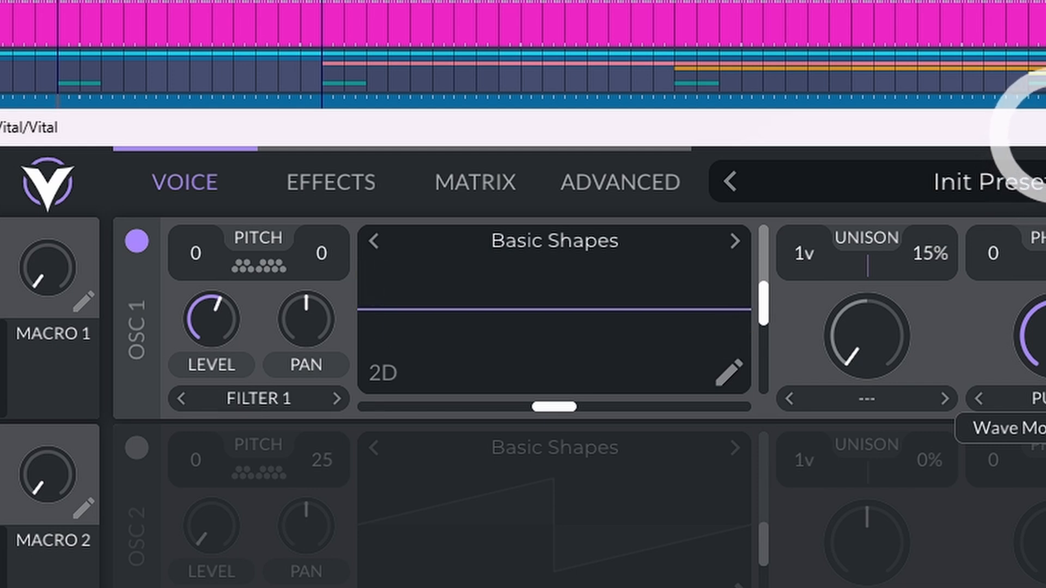
left_click_drag(1044, 138, 1013, 316)
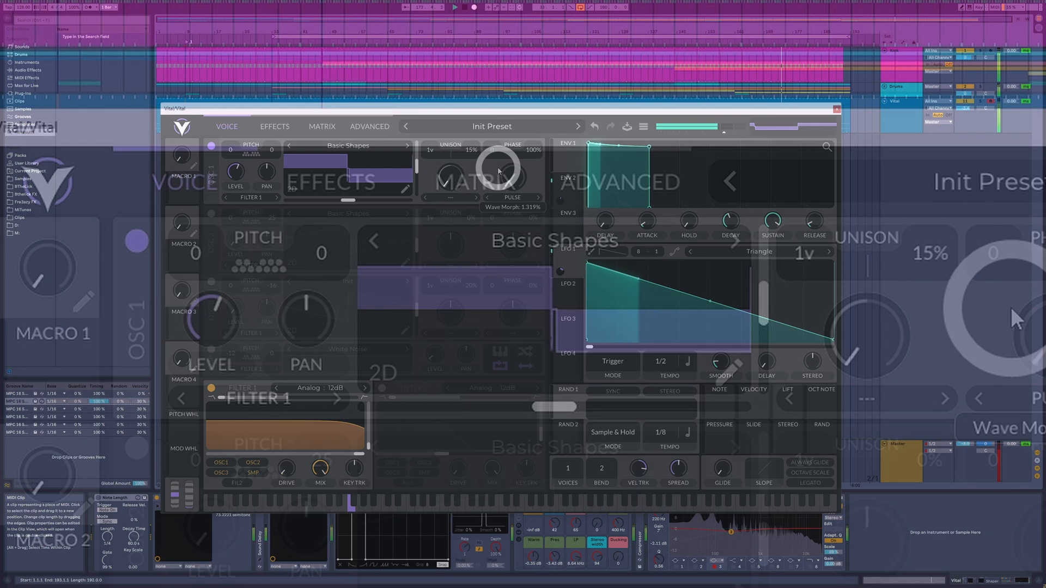
left_click_drag(498, 171, 495, 179)
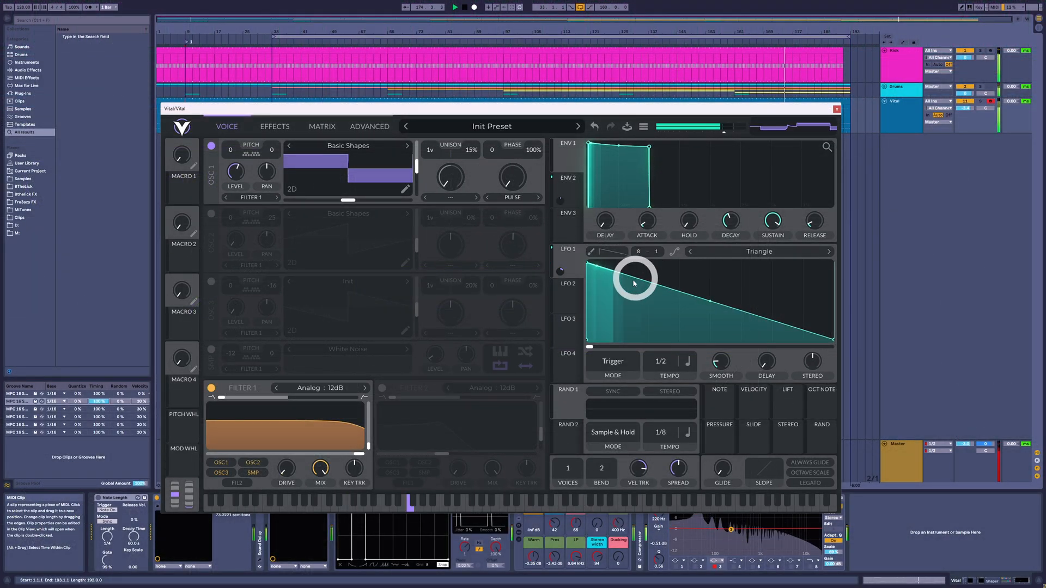
Step: Assign LFO 2 to modulate oscillator 1's Pulse wave morph and raise the base amount
left_click(561, 271)
left_click(569, 298)
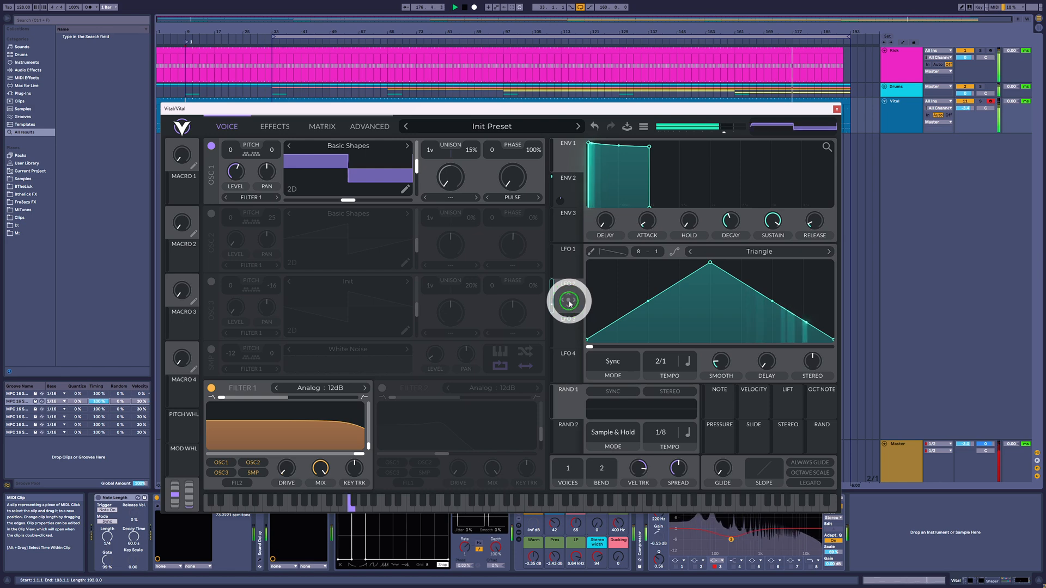
left_click_drag(555, 242, 510, 235)
left_click_drag(514, 174, 511, 156)
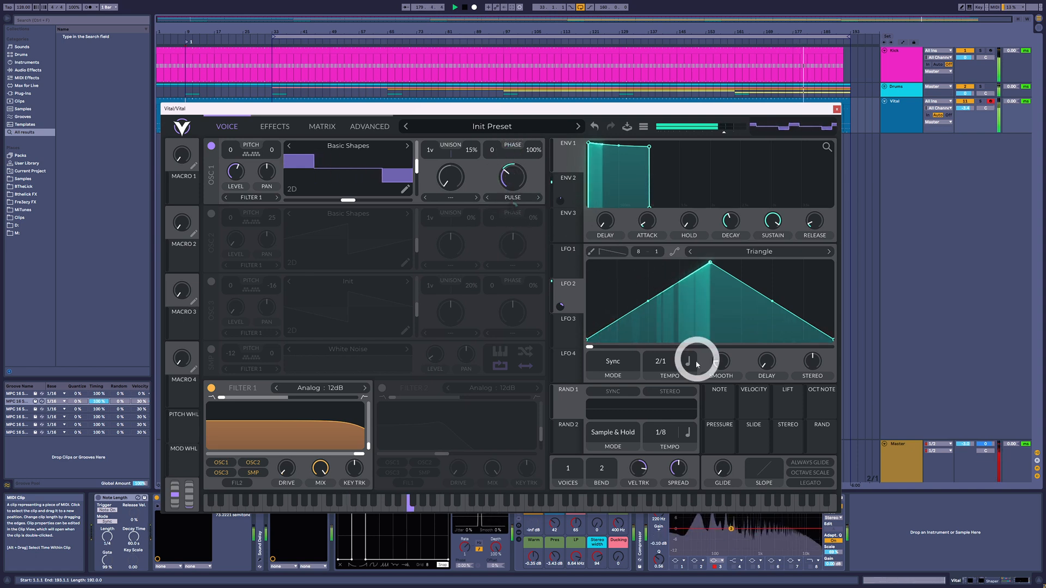
Step: Set LFO 2's tempo to 1/2 and readjust oscillator 1's pulse width
left_click_drag(669, 361, 668, 341)
left_click_drag(514, 177, 532, 196)
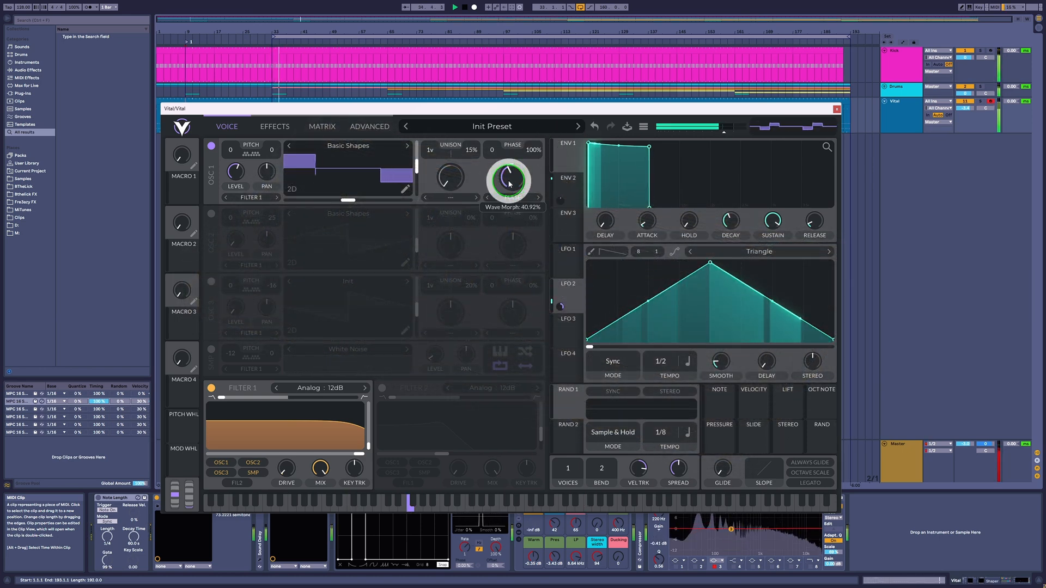
left_click_drag(509, 192, 509, 201)
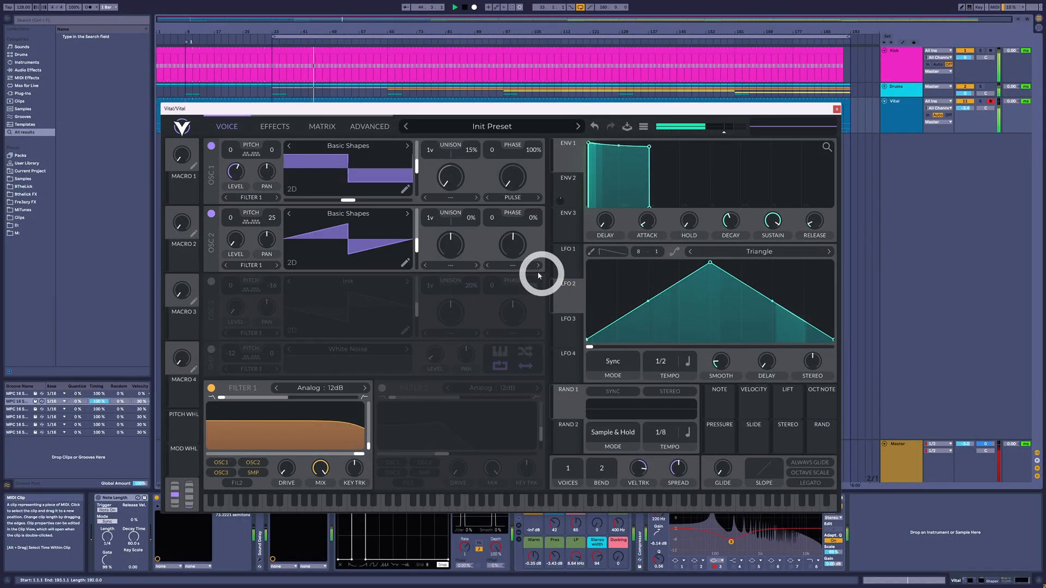
Step: Set oscillator 2's wave morph type to Sync and change oscillator 1 back to a saw wave
left_click(527, 267)
left_click(518, 294)
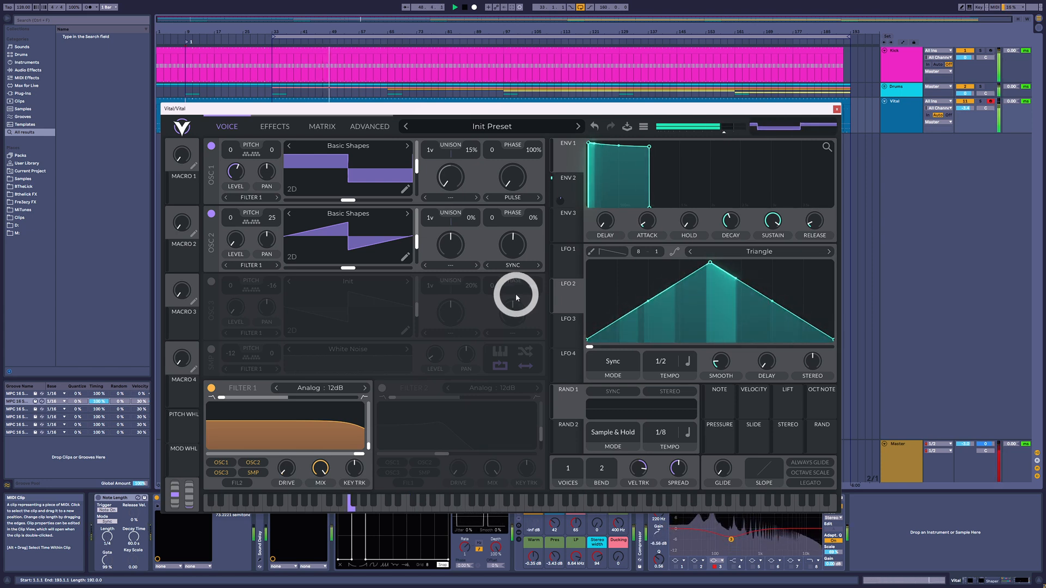
left_click_drag(414, 164, 419, 174)
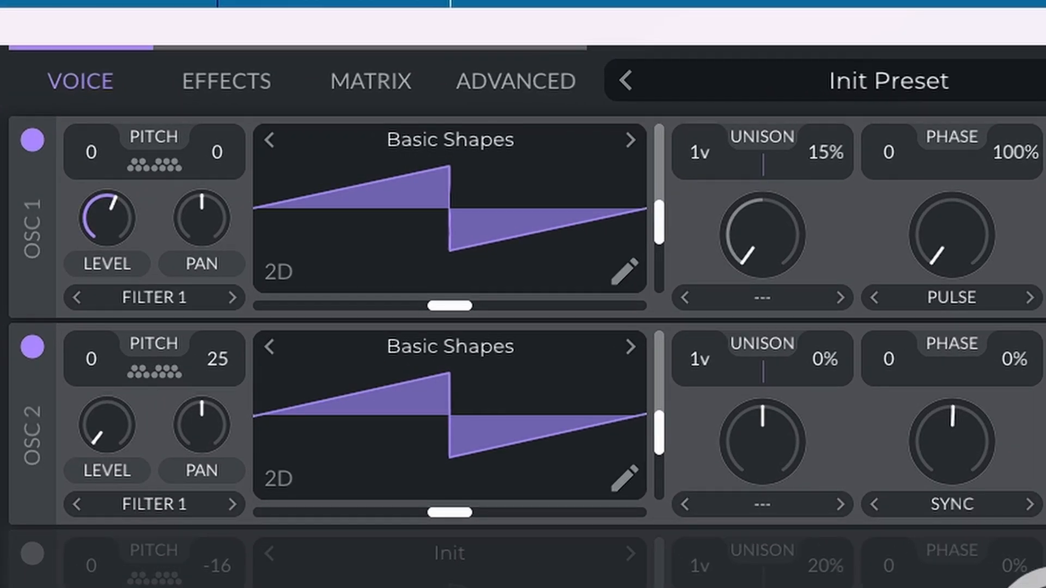
Step: Reset oscillator 2's fine tuning to 0 and raise its level
mouse_move(215, 361)
left_mouse_down()
mouse_move(243, 411)
mouse_move(213, 361)
left_mouse_up()
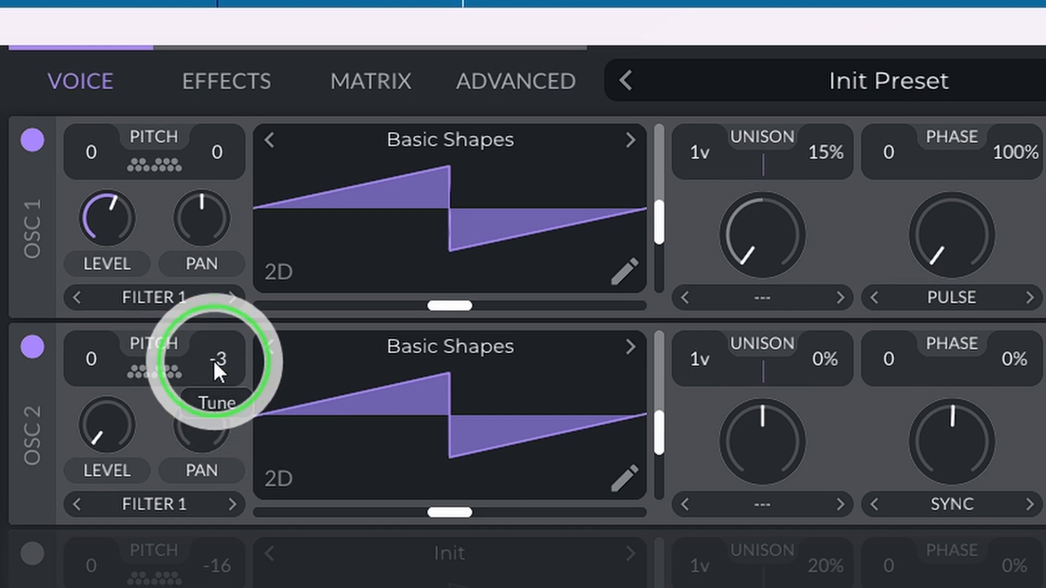
double_click(214, 360)
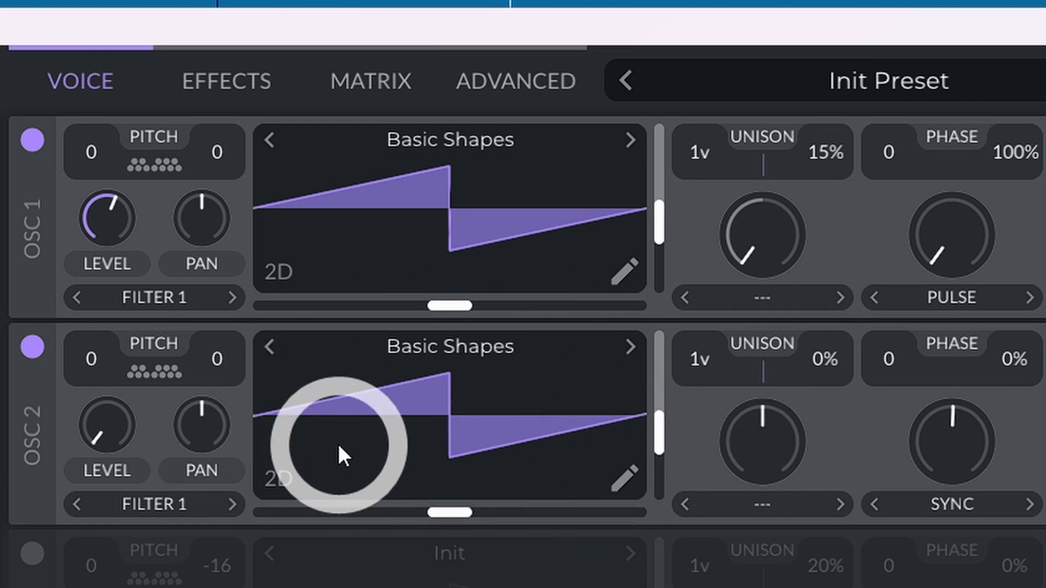
left_click(115, 425)
left_click_drag(99, 363, 111, 289)
left_click_drag(115, 430, 81, 440)
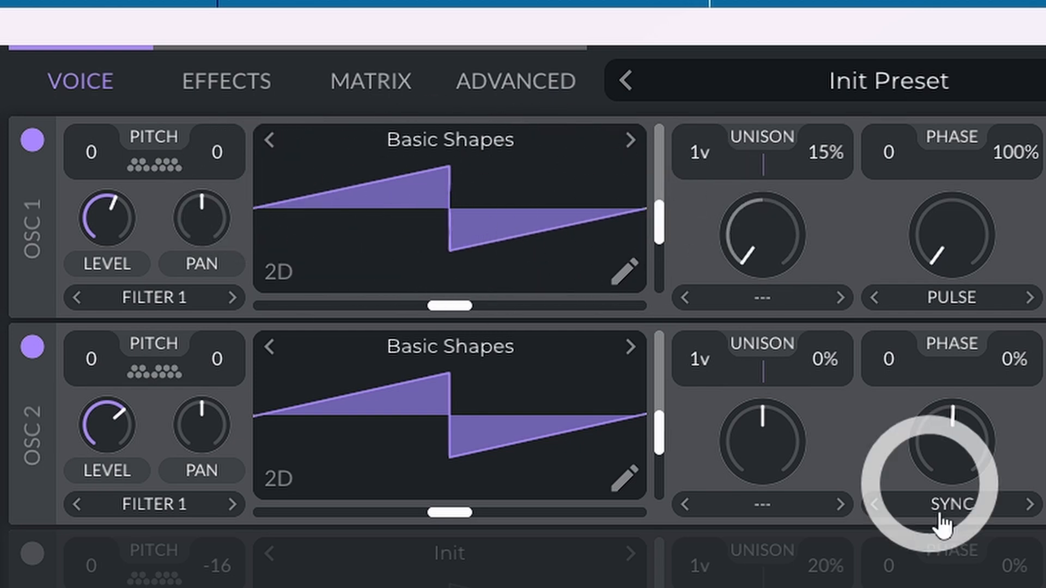
Step: Sweep oscillator 2's Sync amount progressively upward and bring it back down
left_click_drag(949, 452, 956, 425)
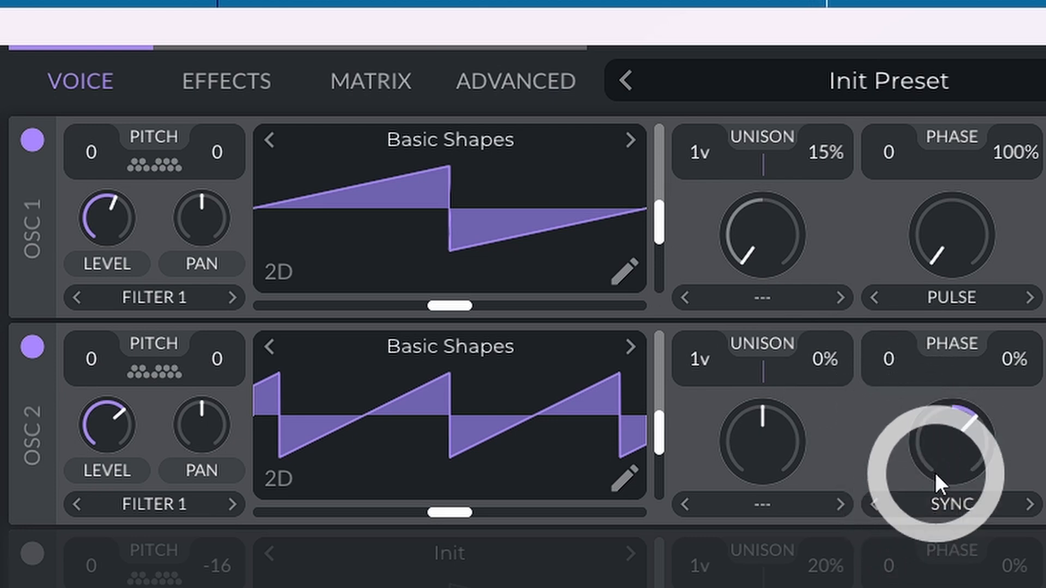
left_click_drag(934, 472, 915, 426)
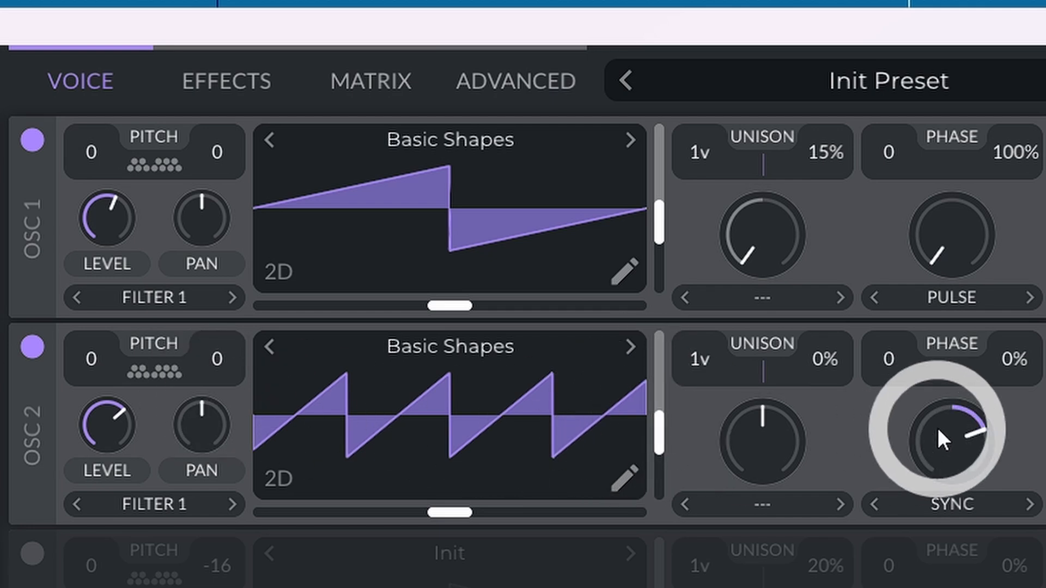
left_click_drag(949, 446, 930, 397)
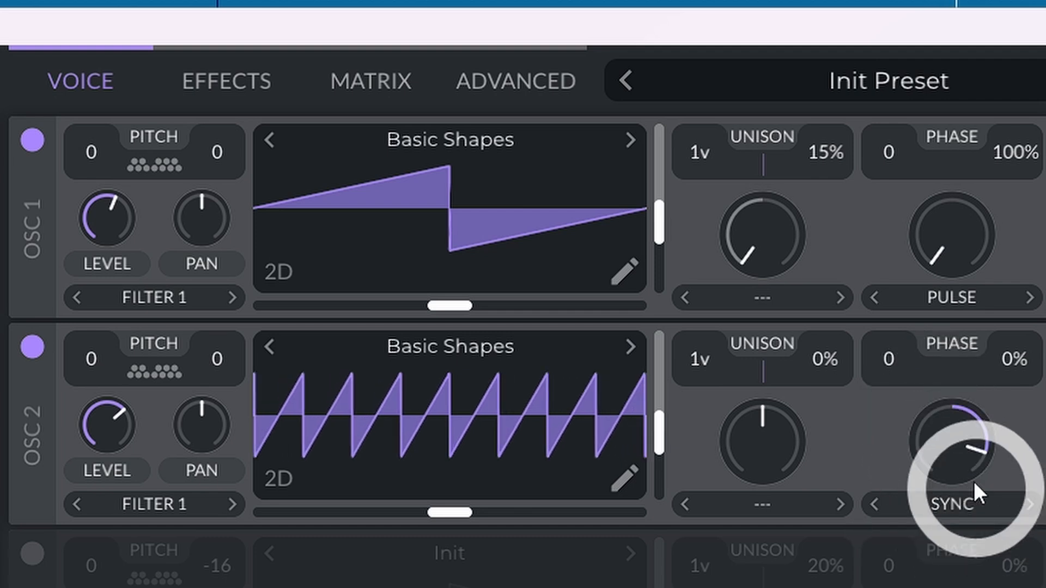
left_click_drag(966, 445, 966, 482)
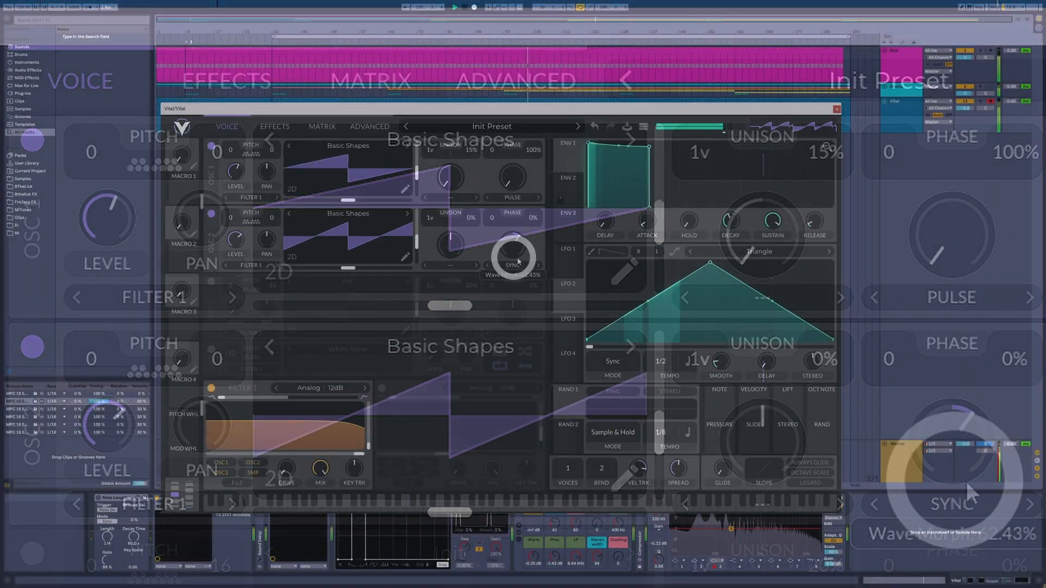
Step: Assign LFO 1 to modulate oscillator 2's Sync amount
left_click(565, 267)
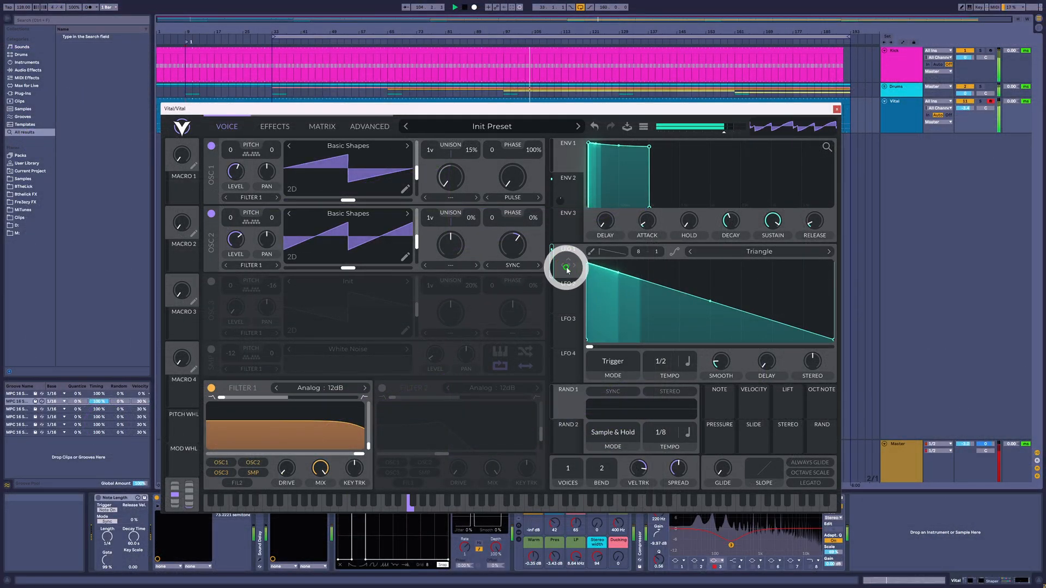
left_click_drag(567, 266, 517, 250)
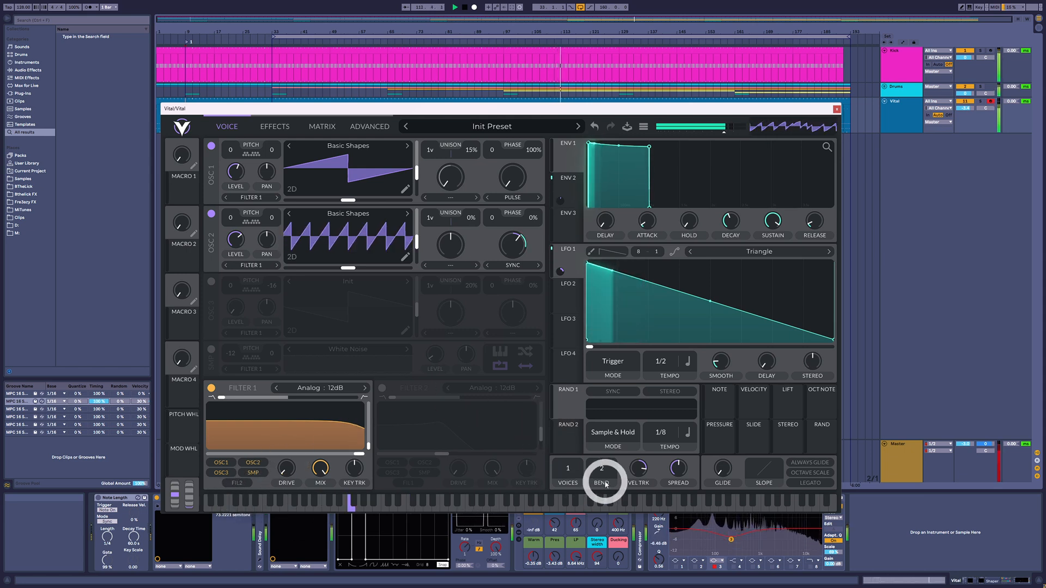
left_click_drag(560, 271, 513, 253)
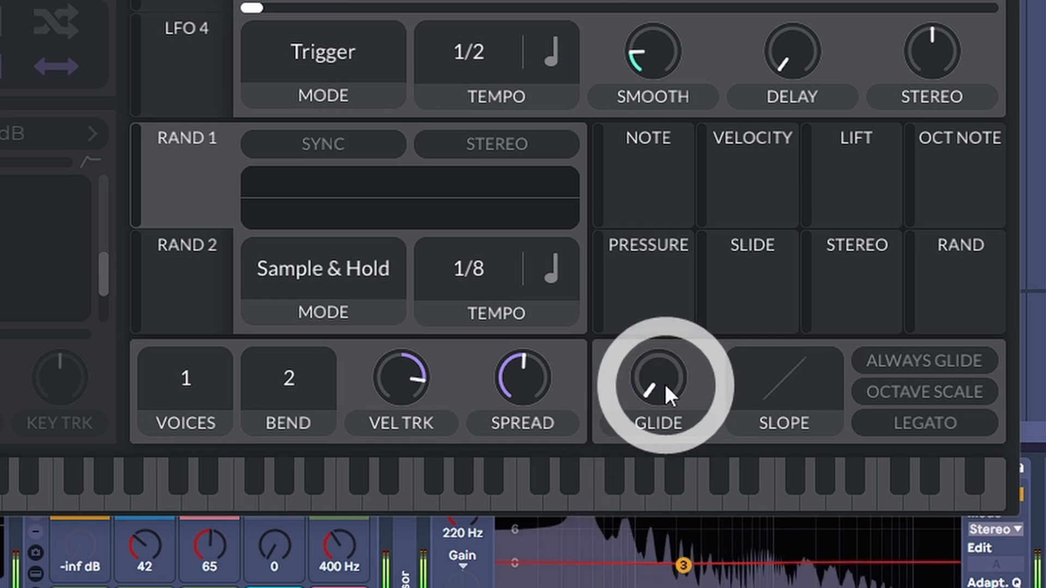
Step: Adjust the synth's glide and close the plug-in window covering the MIDI note editor
left_click_drag(664, 384, 652, 418)
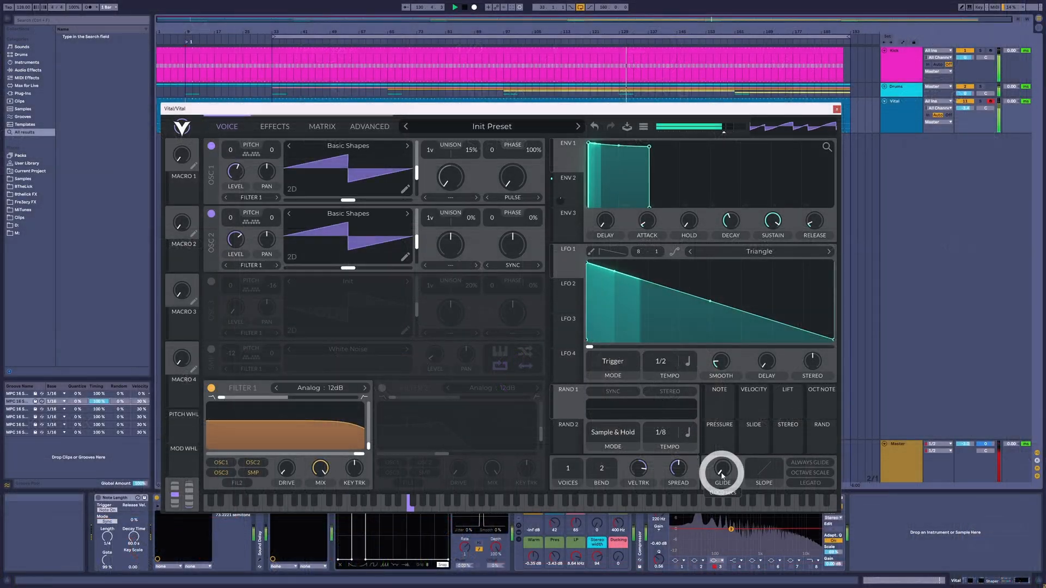
left_click_drag(367, 108, 462, 117)
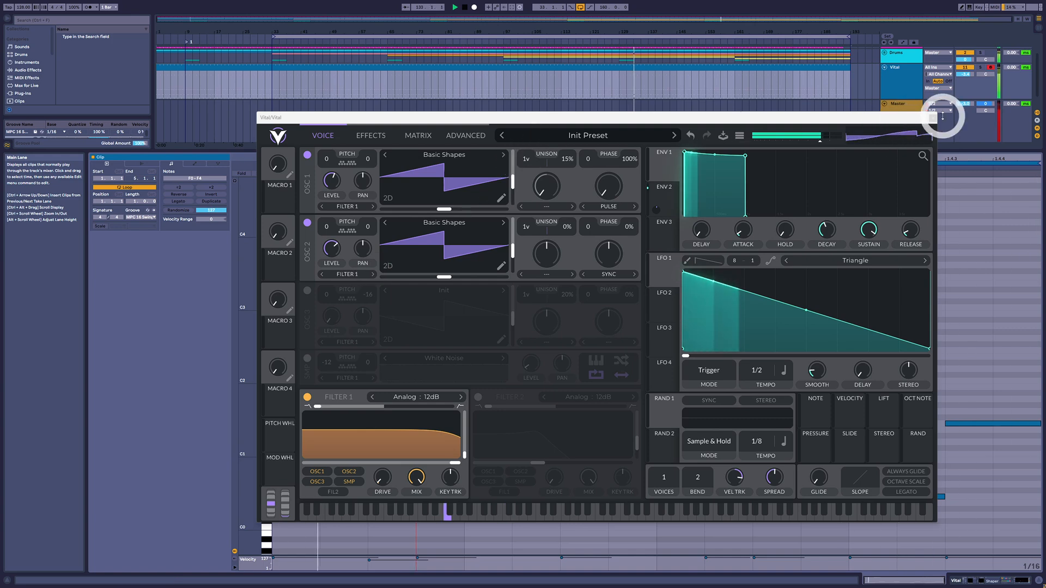
left_click(933, 118)
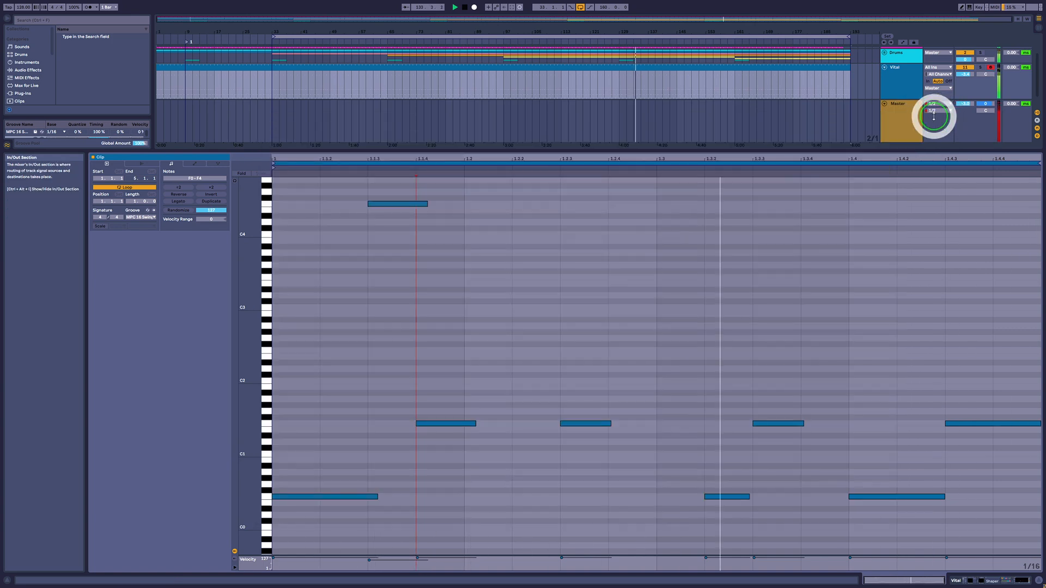
Step: Select the first few notes of the bass clip in the MIDI note editor, and reopen the Vital plug-in window
left_click(321, 202)
left_click_drag(325, 217, 498, 538)
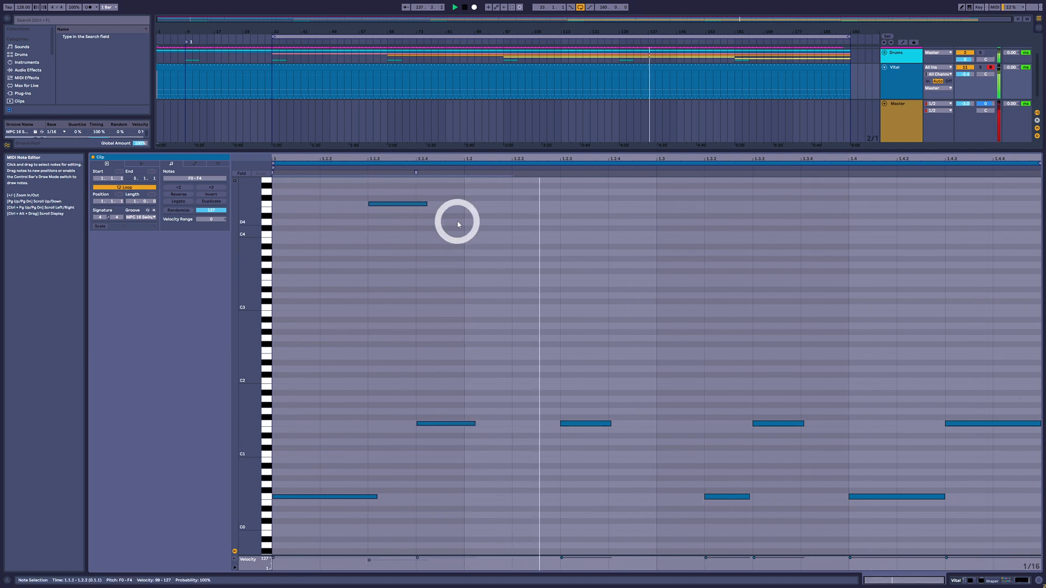
key("shift+Tab")
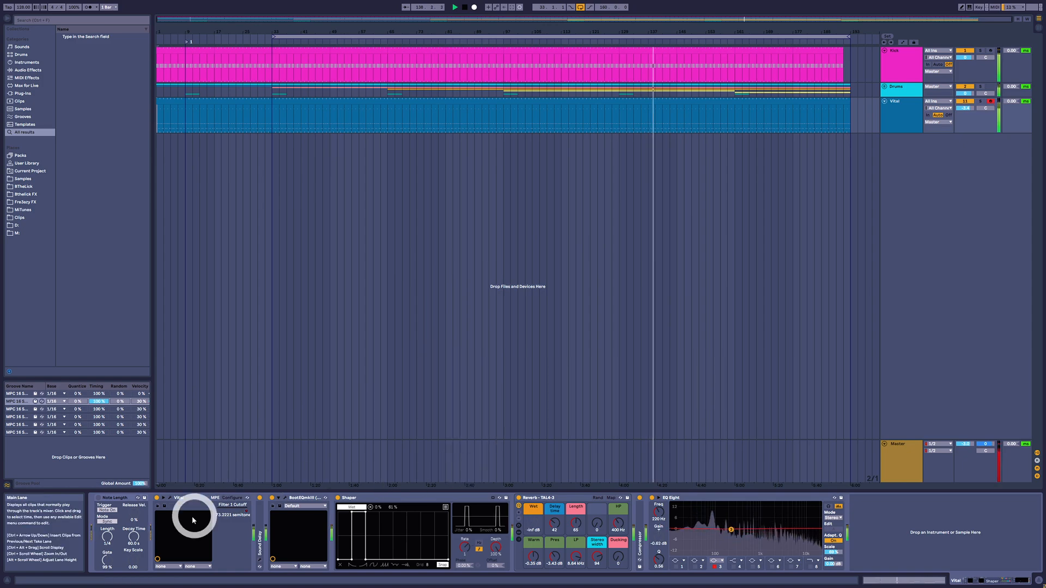
left_click(171, 498)
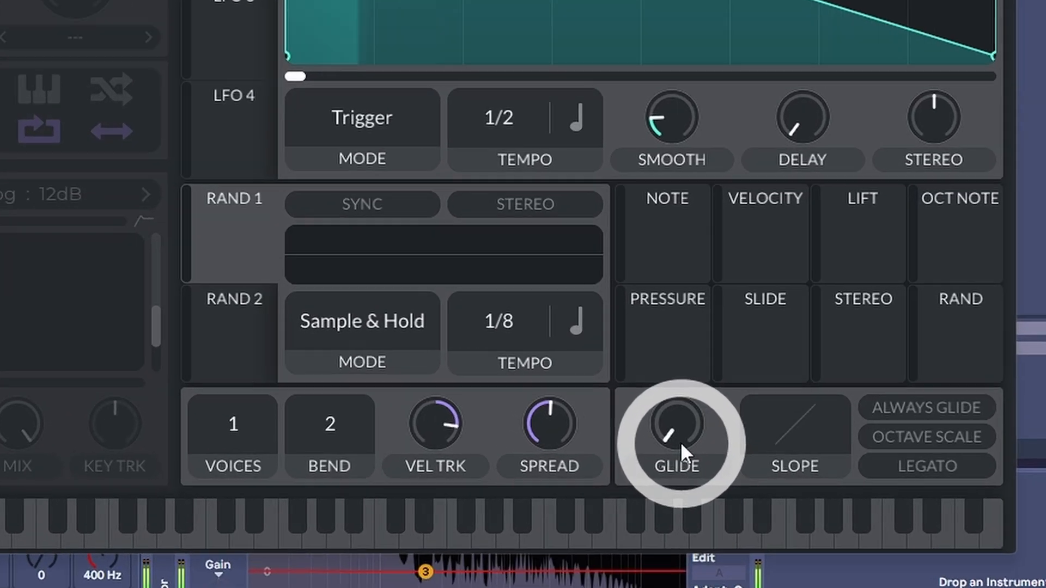
Step: Raise Vital's Glide time well above zero, turn on Always Glide, and bring Glide down slightly
left_click_drag(819, 482, 811, 454)
left_click_drag(593, 329, 603, 294)
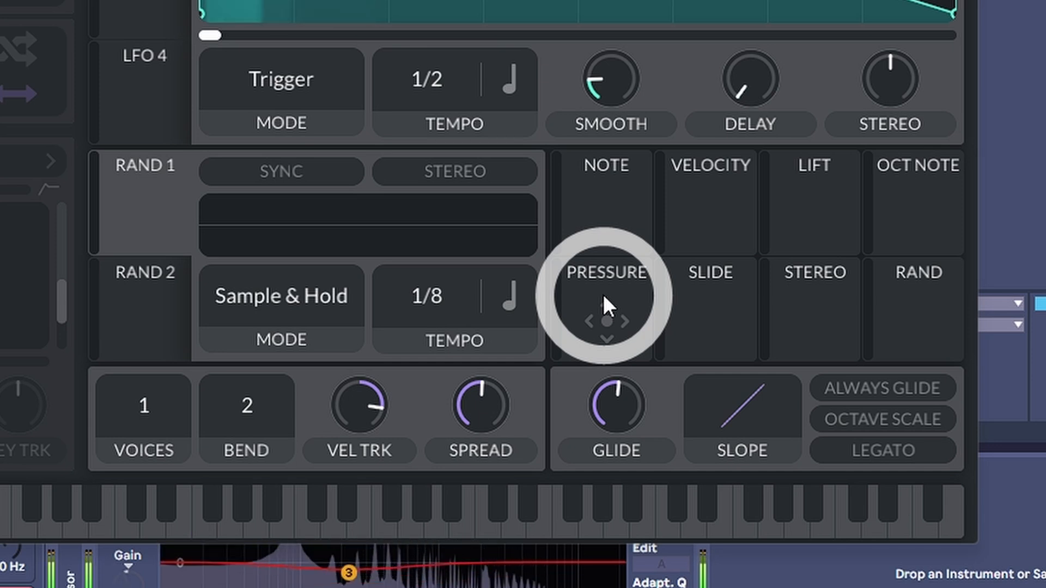
left_click(617, 408)
left_click_drag(617, 407, 653, 427)
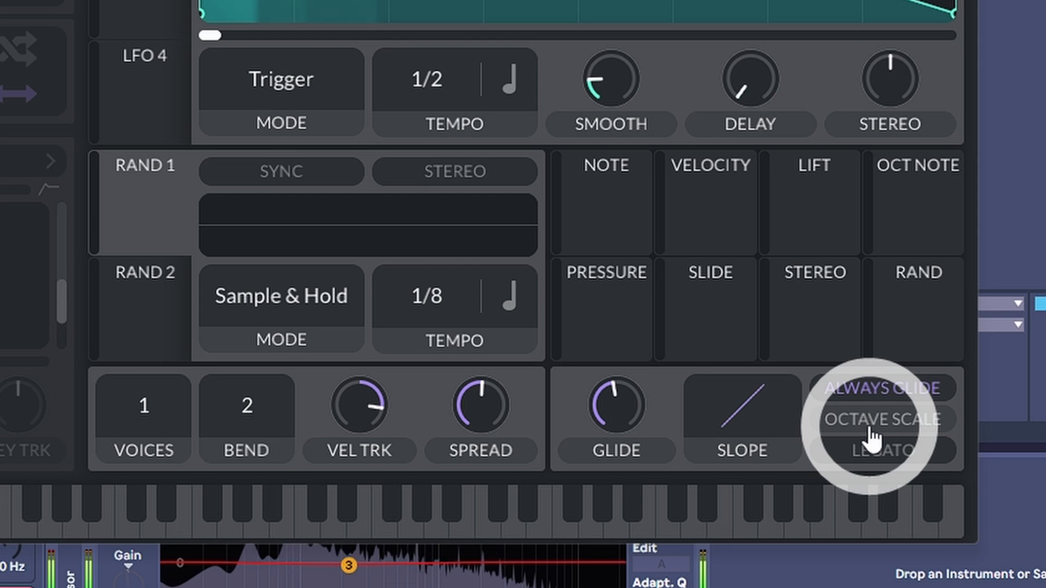
Step: Try the Octave Scale option and turn Glide down to its minimum
mouse_move(618, 411)
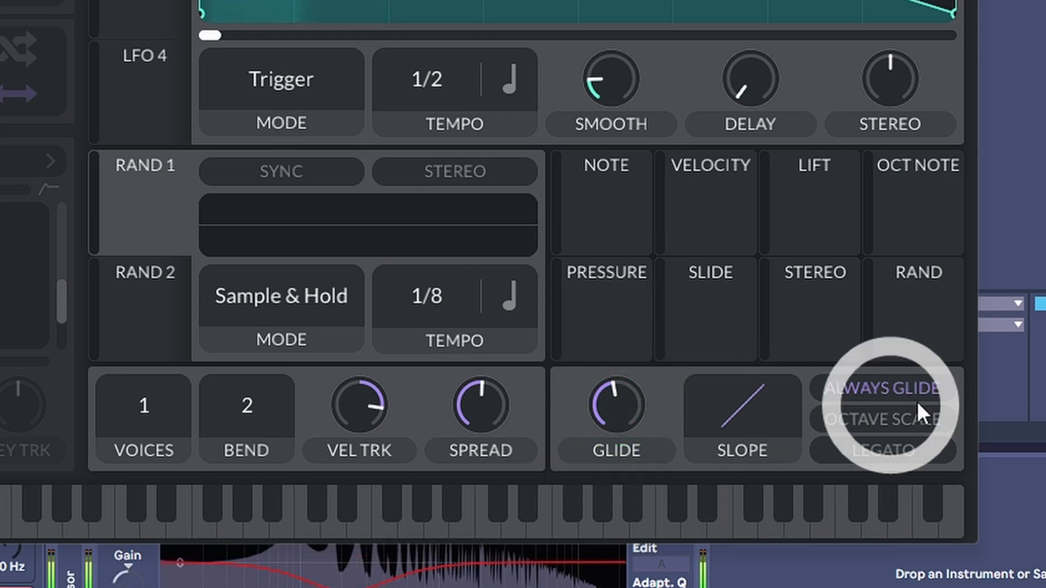
left_click(897, 419)
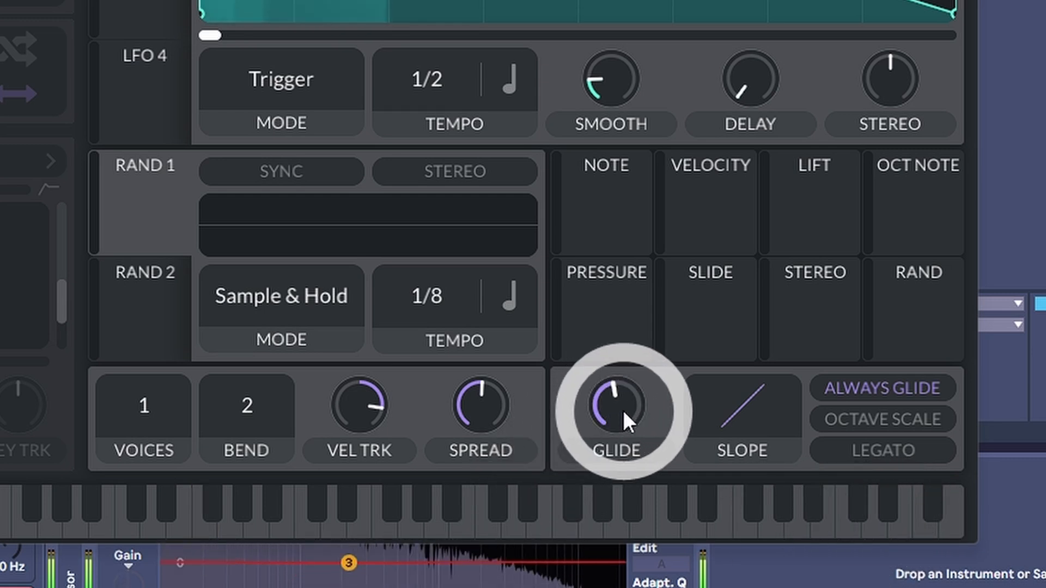
left_click_drag(622, 410, 610, 457)
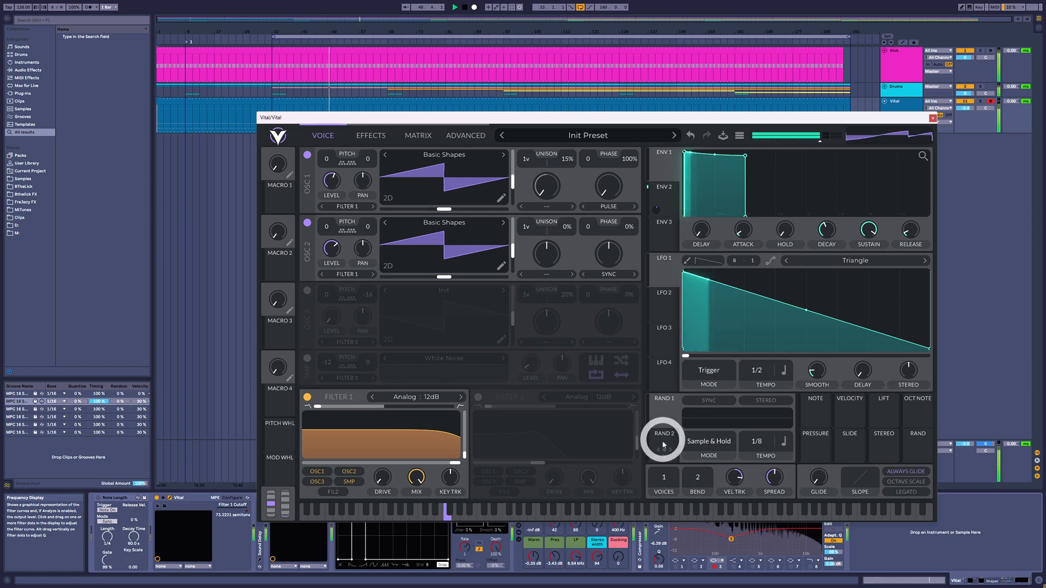
Step: Open the Vital clip, move the plug-in window aside, and copy the F4 note down to C4, G#3 and F3 to stack a chord
double_click(288, 101)
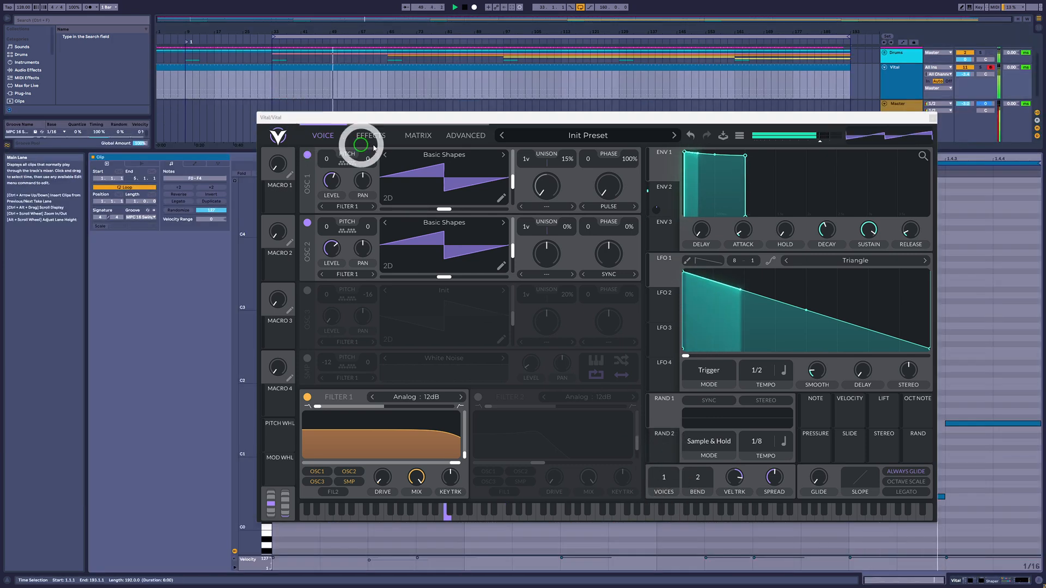
left_click_drag(438, 119, 770, 129)
left_click(419, 204)
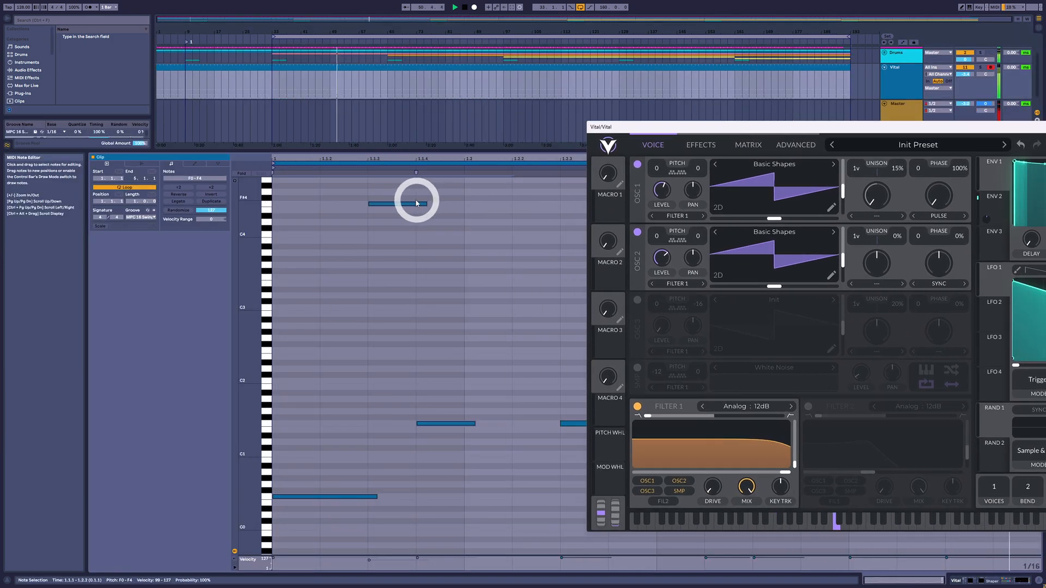
left_click_drag(397, 202, 405, 276)
key("Delete")
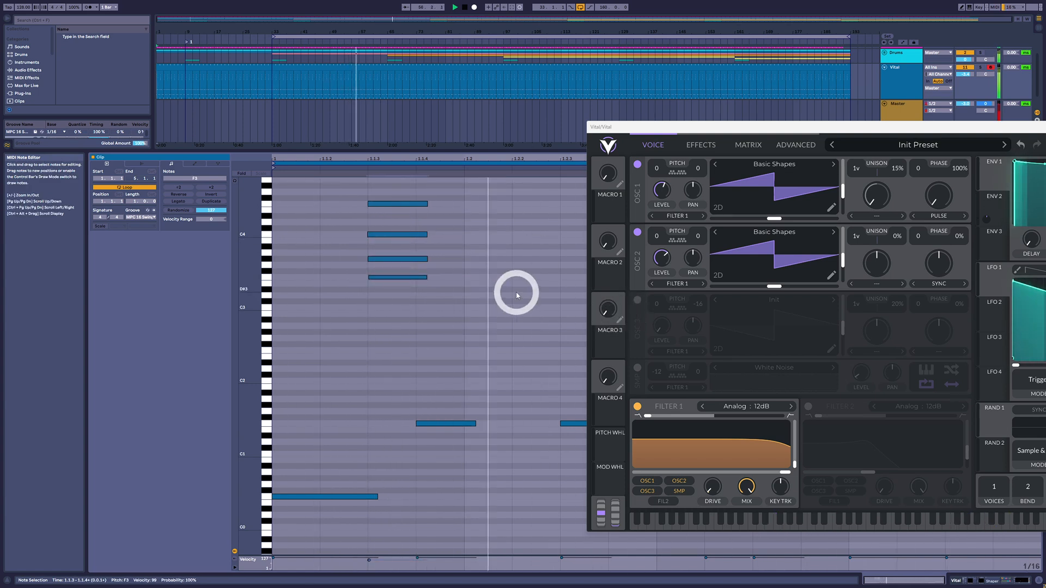
Step: Raise Vital's voice count to 7 and return it to 1 to compare polyphonic with monophonic playback
left_click_drag(887, 128, 541, 111)
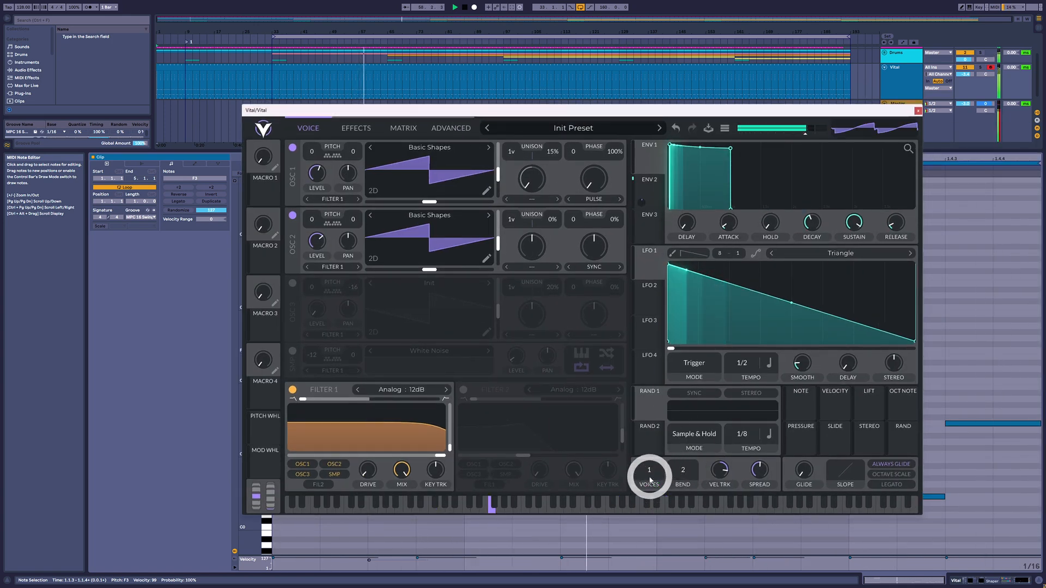
left_click_drag(649, 469, 654, 427)
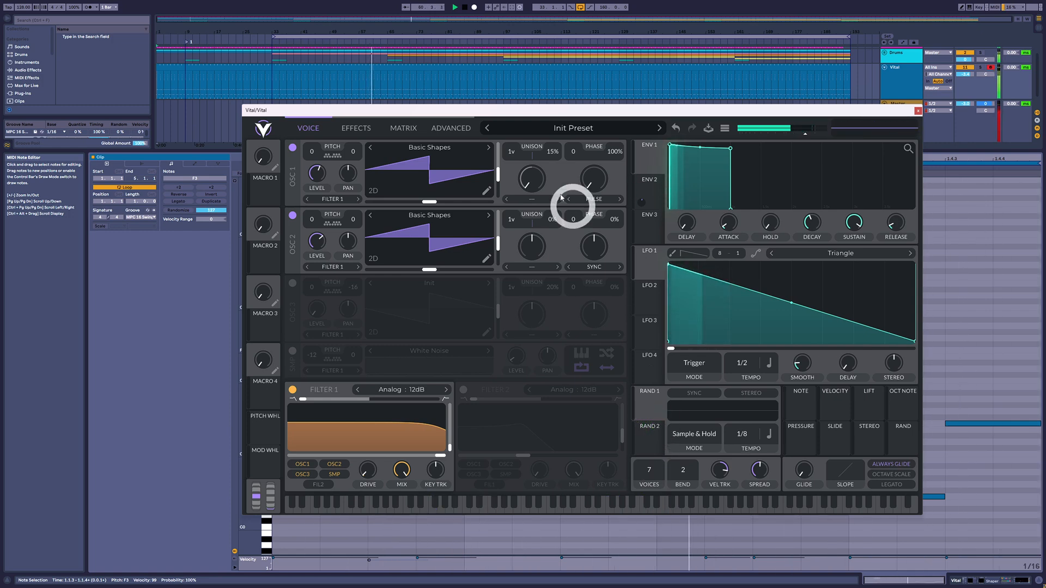
left_click_drag(529, 125, 505, 133)
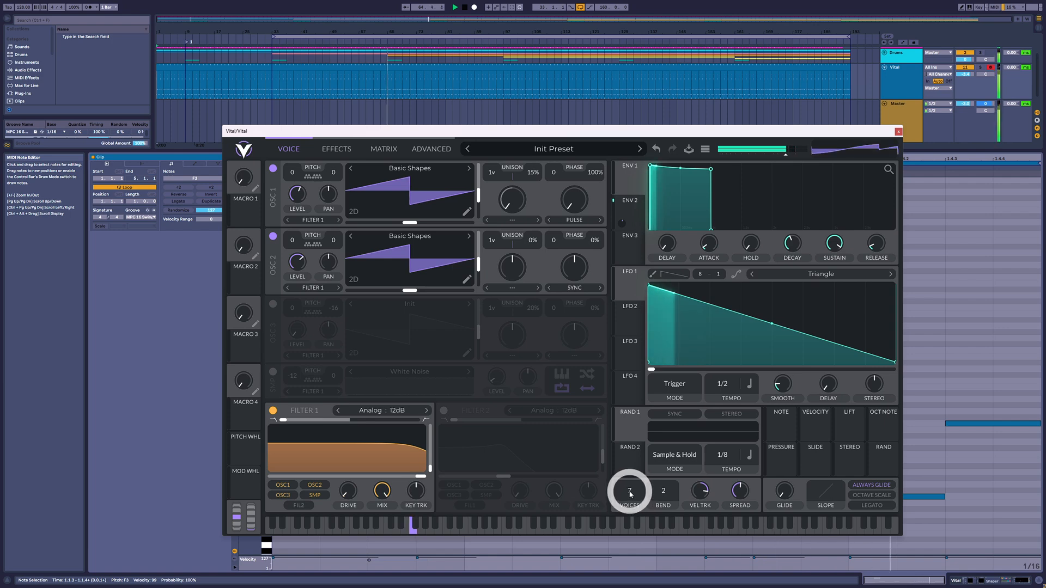
left_click_drag(629, 493, 630, 565)
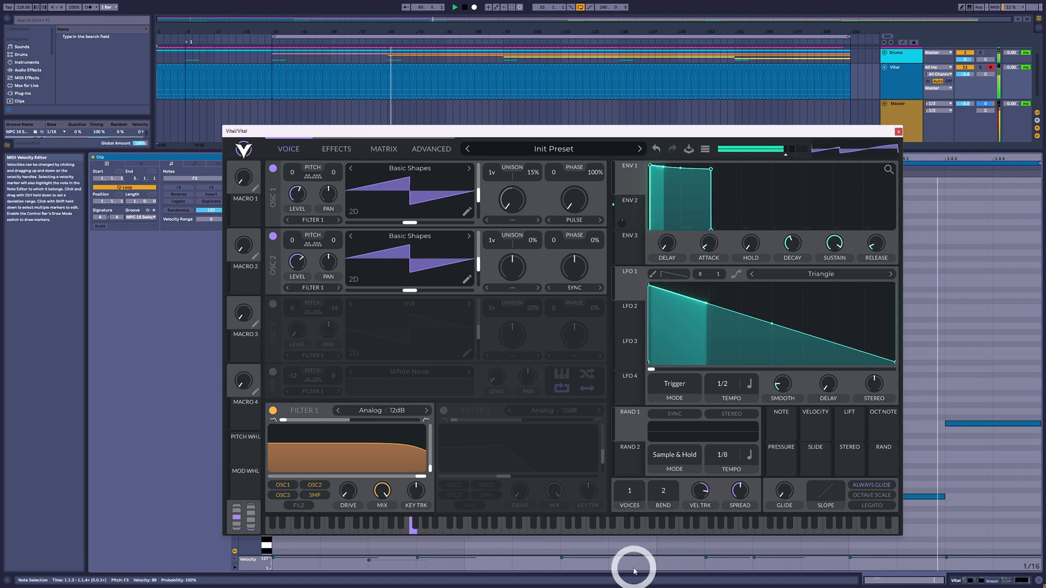
left_click_drag(620, 139, 760, 273)
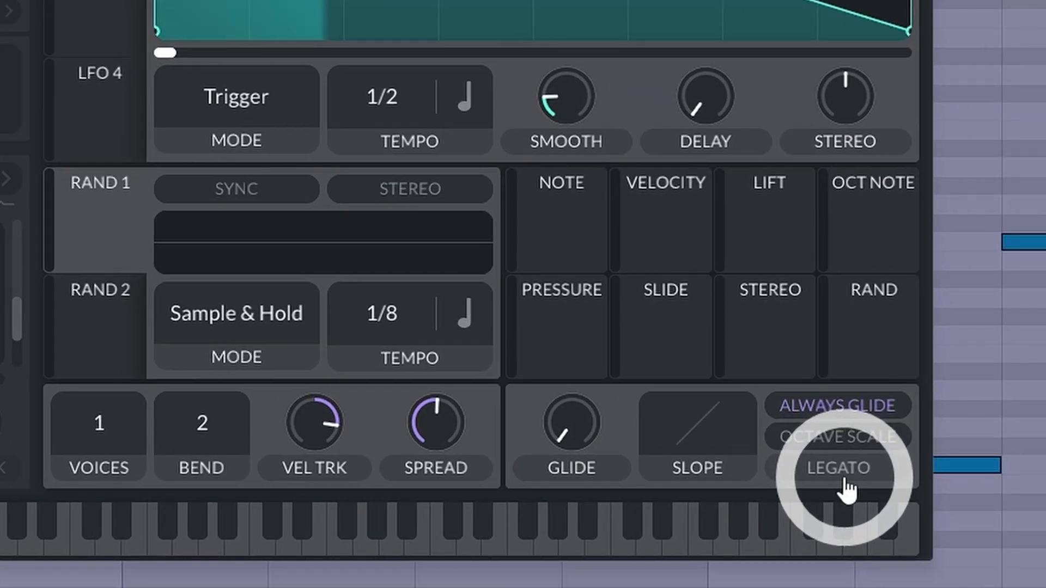
Step: Toggle Vital's Legato option on and off several times to compare how overlapping notes play
left_click(892, 499)
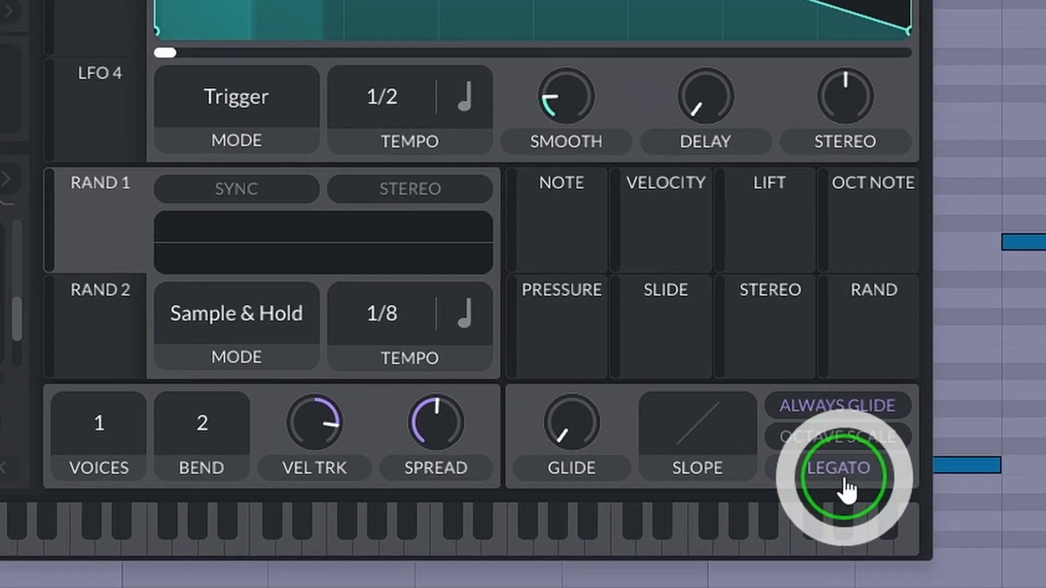
left_click(846, 487)
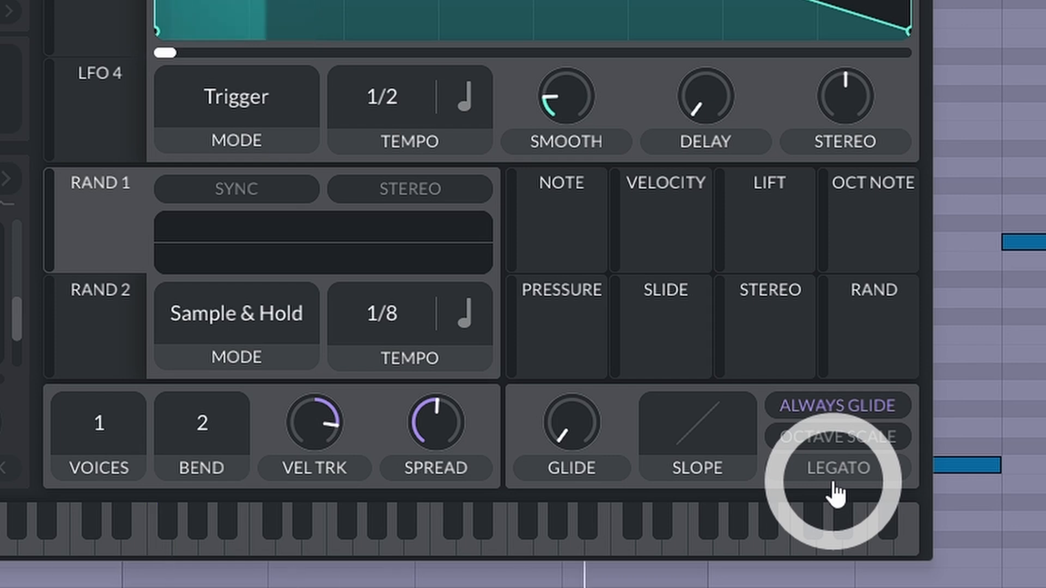
left_click(835, 482)
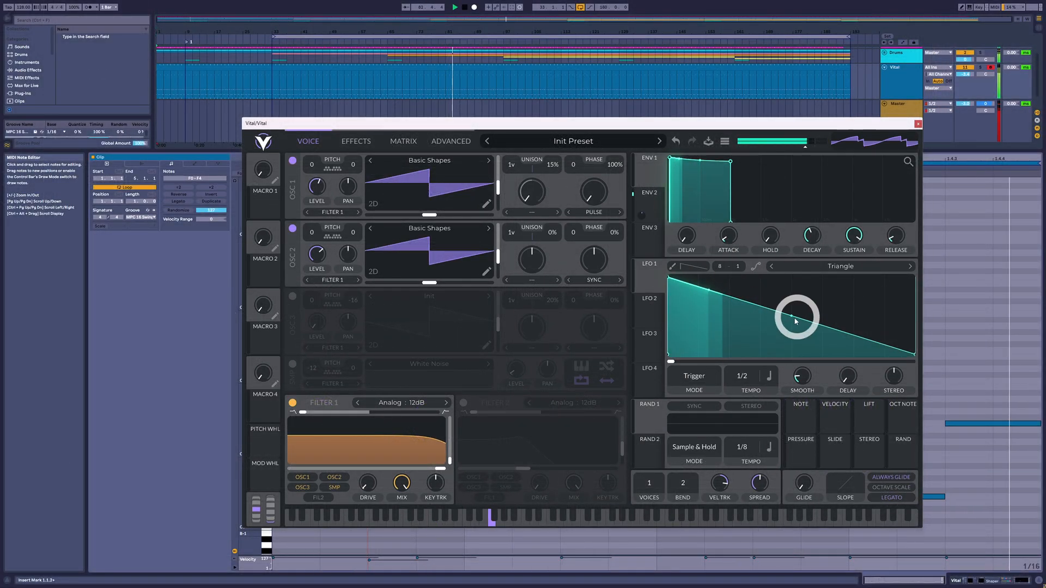
left_click(895, 500)
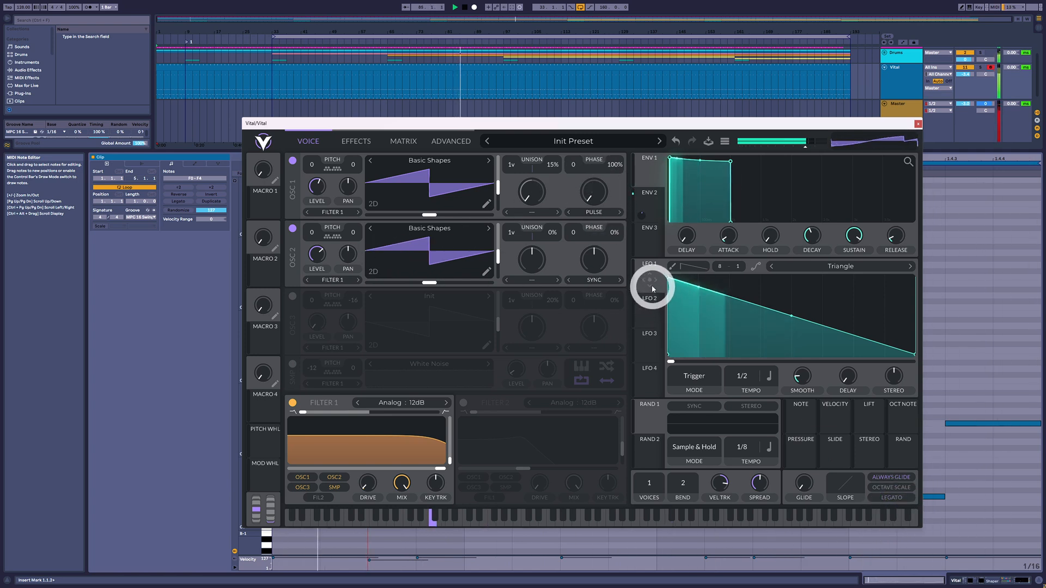
Step: Assign LFO 1 to oscillator 2's Sync amount and activate the Note Length device in front of Vital
left_click_drag(652, 282, 595, 301)
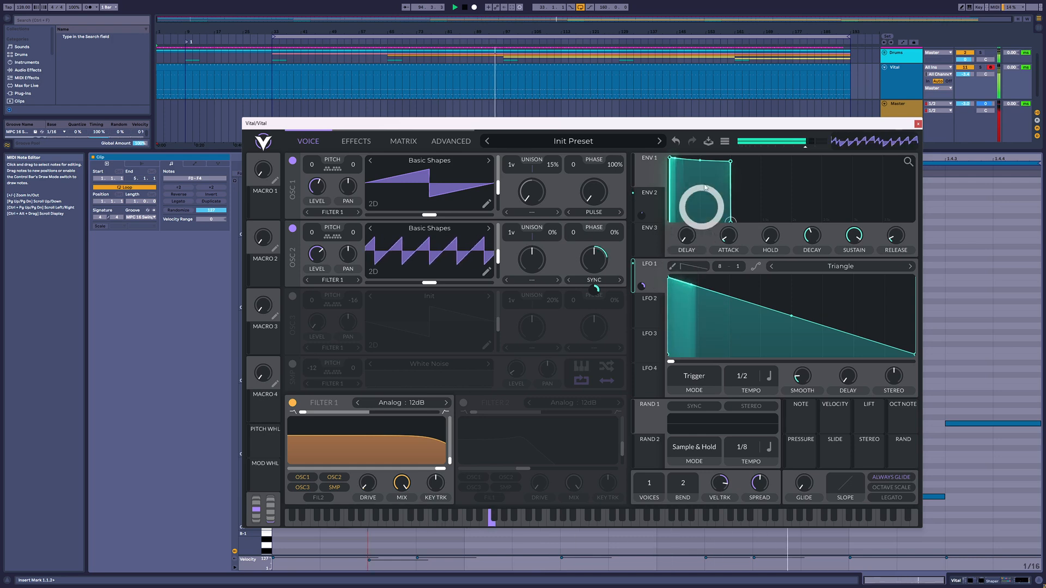
left_click_drag(722, 125, 678, 33)
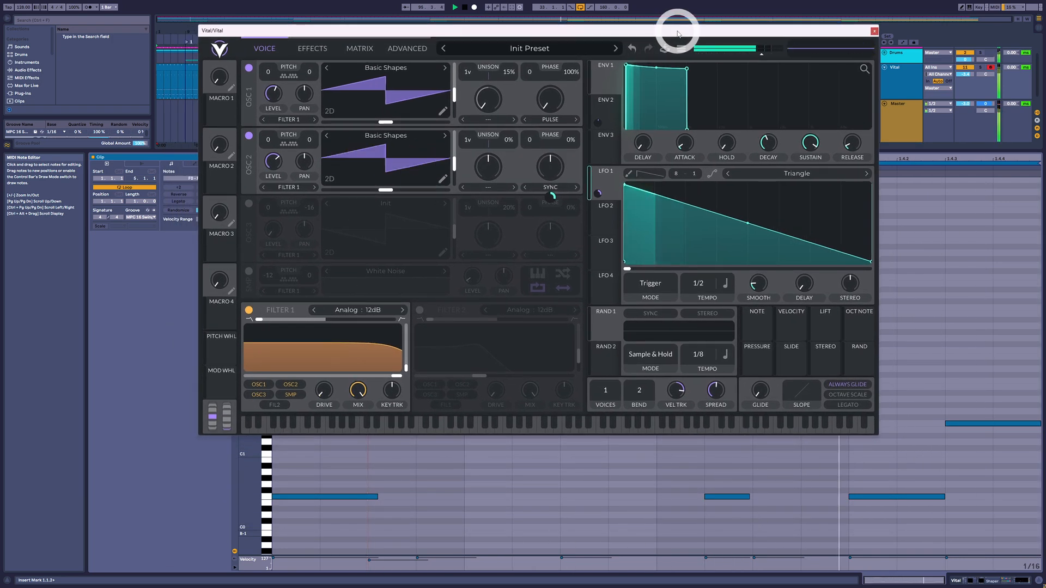
key("shift+Tab")
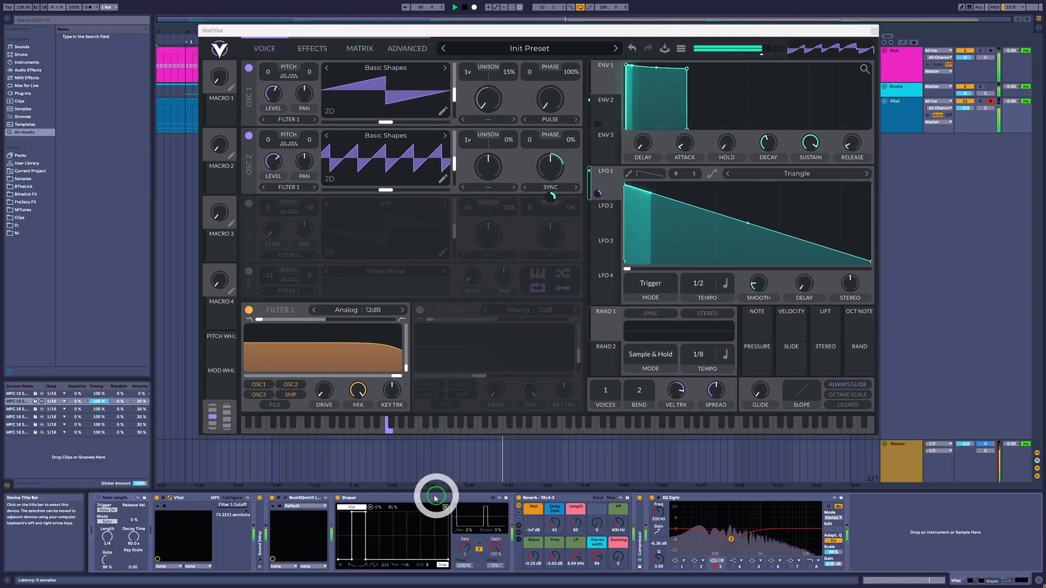
left_click(99, 498)
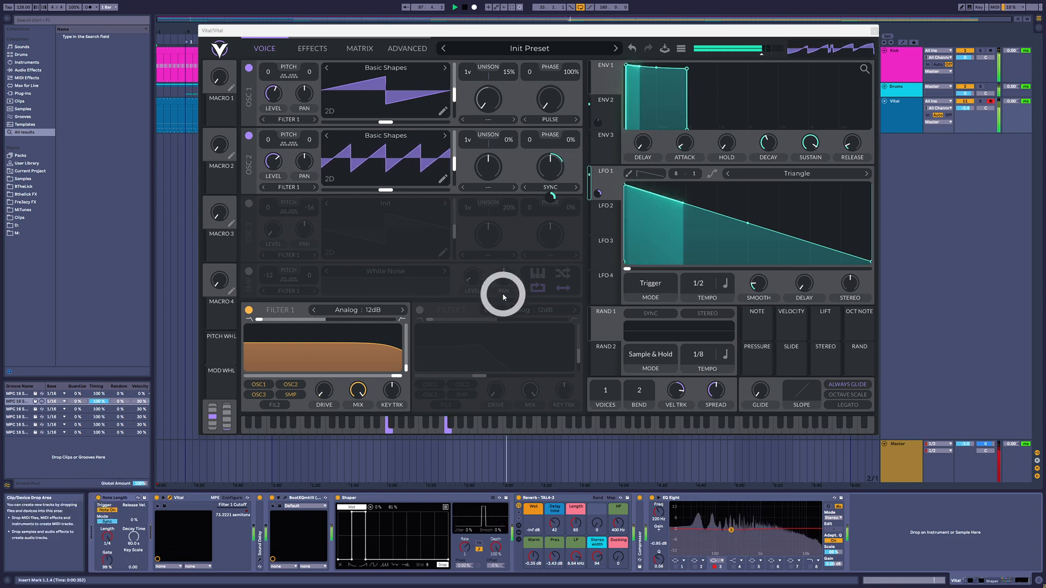
left_click_drag(663, 42, 708, 119)
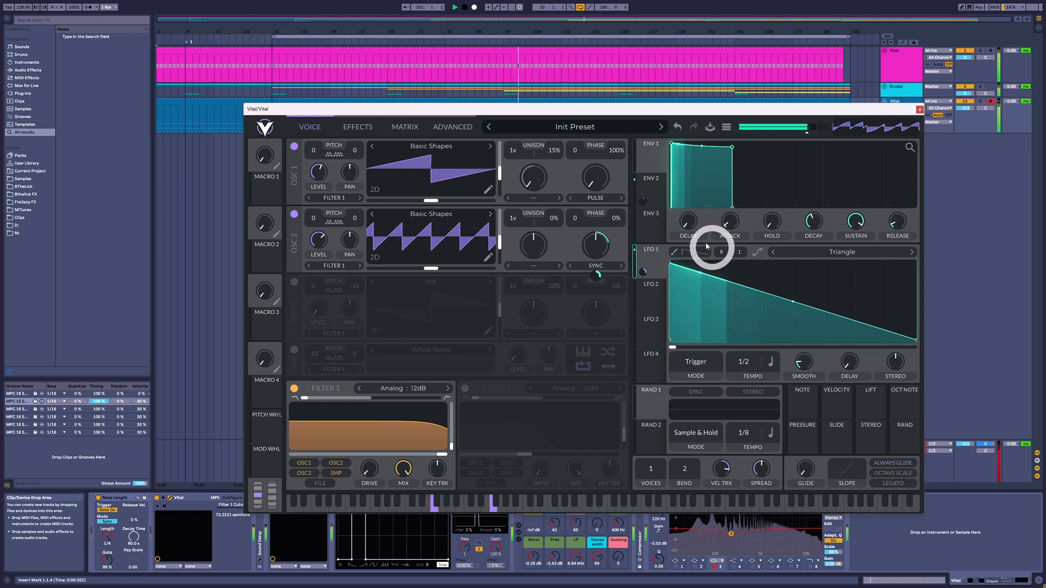
Step: Toggle Legato again and set LFO 1's tempo to 1/1
left_click(888, 485)
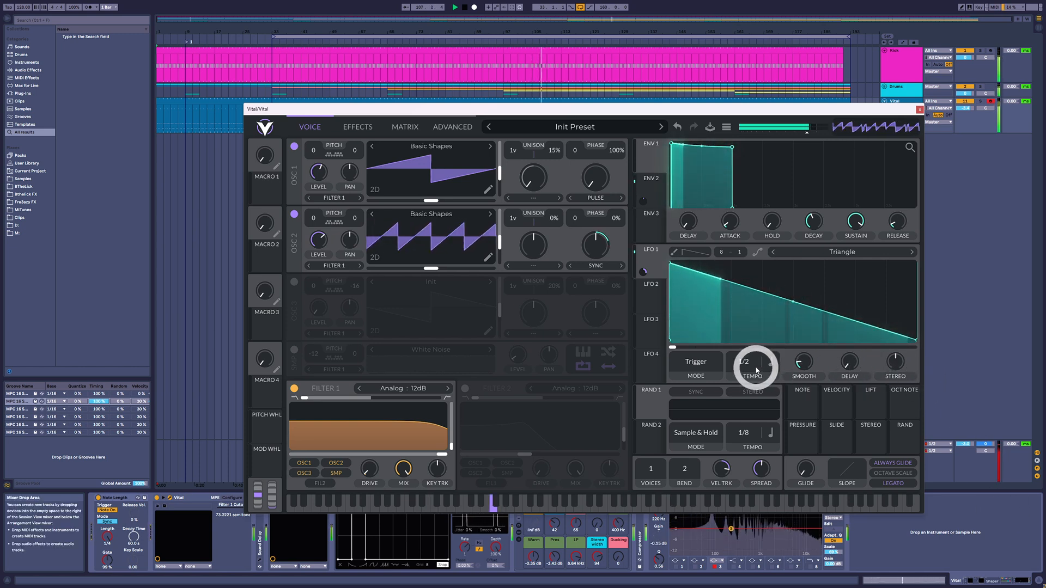
left_click_drag(753, 371, 753, 375)
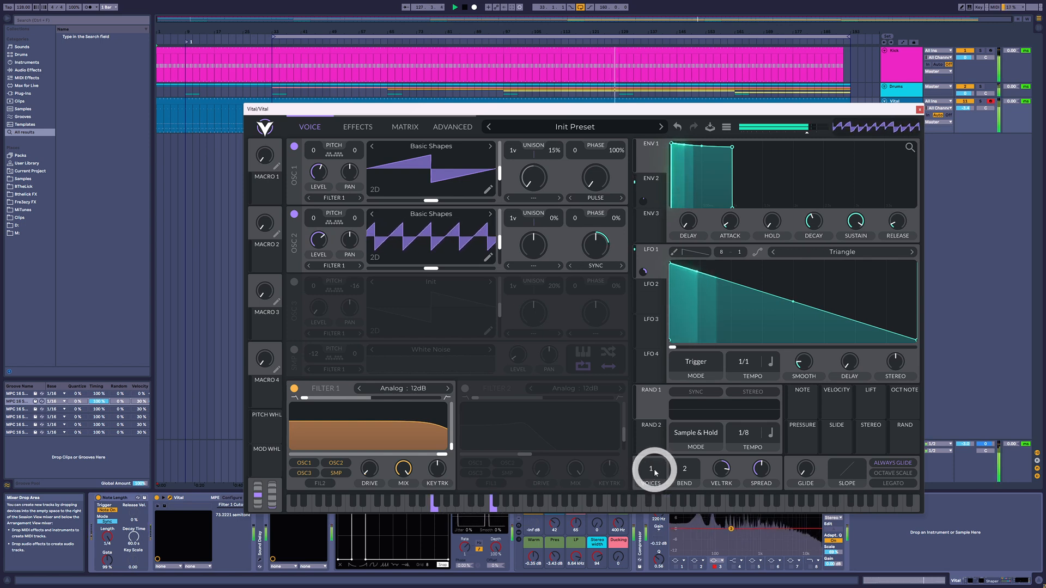
Step: Remove LFO 1's modulation from oscillator 2's Sync amount and assign Random 1, in Sample & Hold mode, in its place
double_click(598, 277)
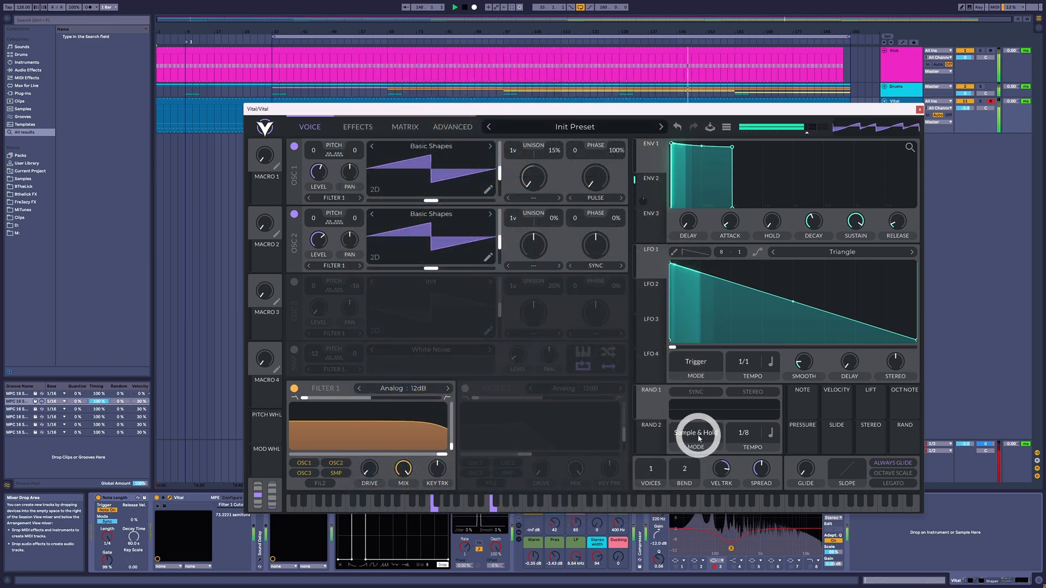
left_click(697, 433)
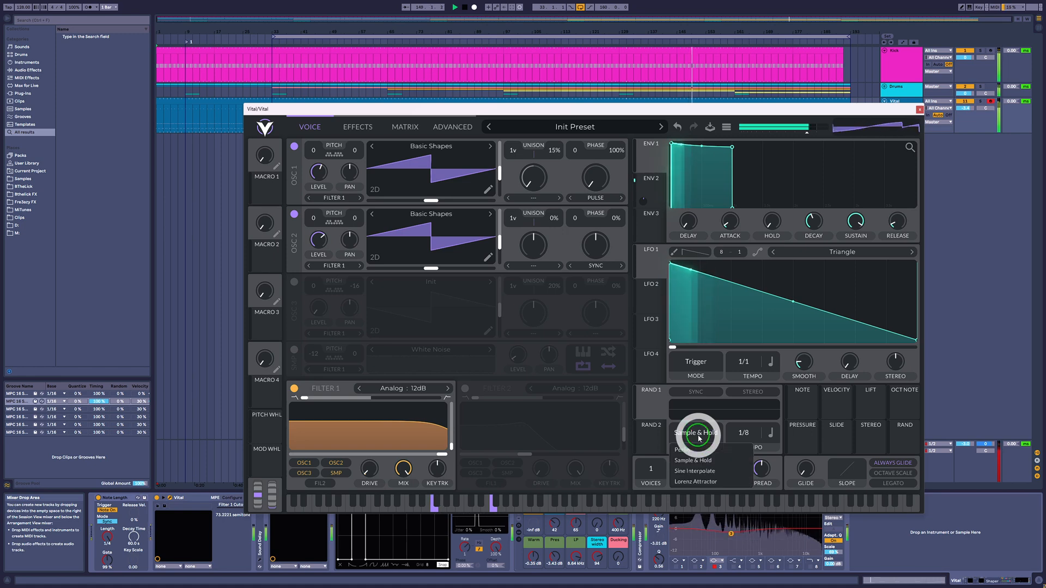
left_click(673, 351)
left_click_drag(651, 403, 596, 256)
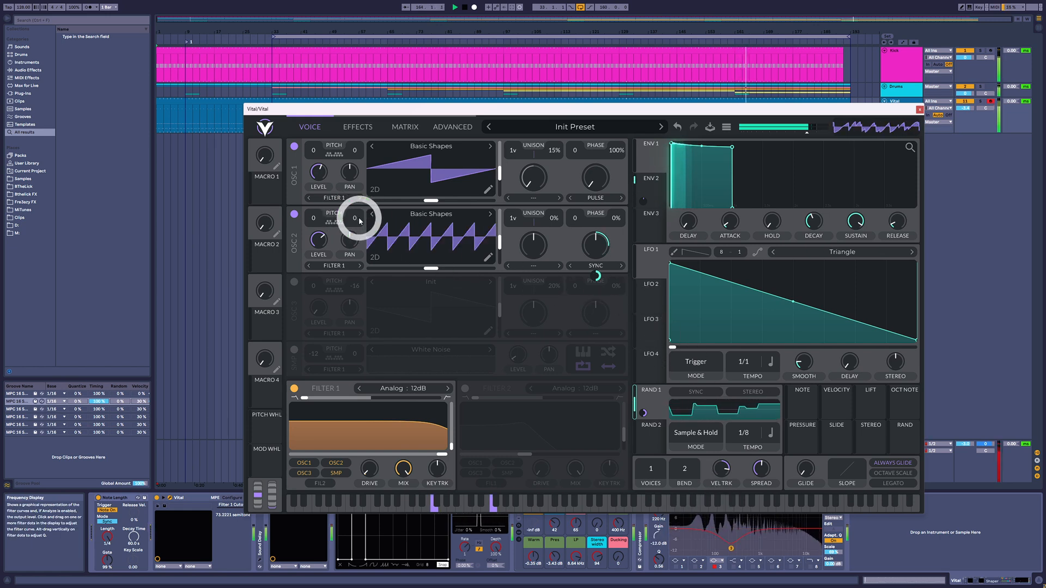
Step: Set oscillator 2's fine tuning to 34 and lower Random 1's modulation depth on its Sync amount
left_click_drag(359, 207, 631, 264)
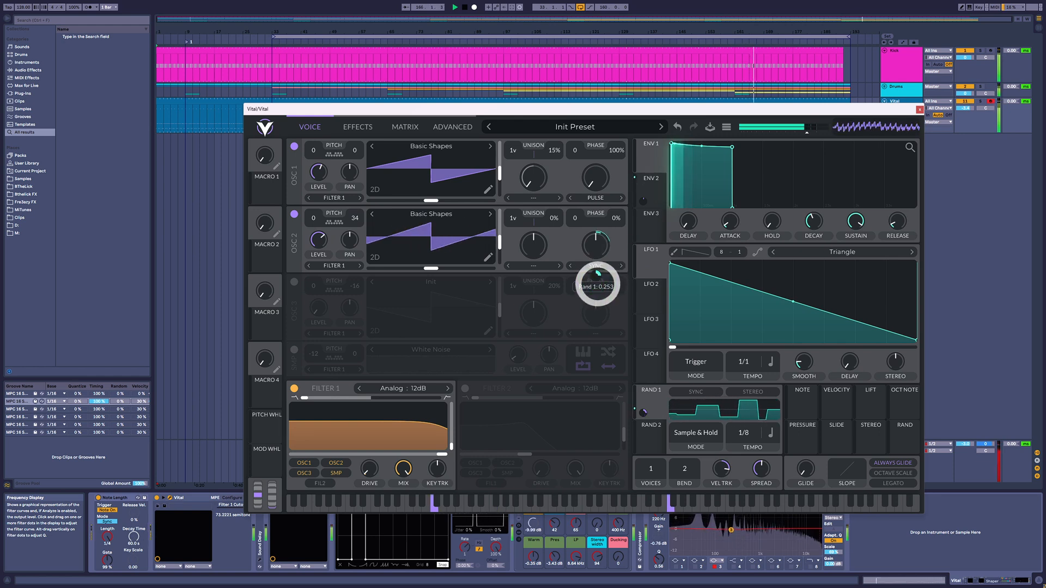
left_click(705, 362)
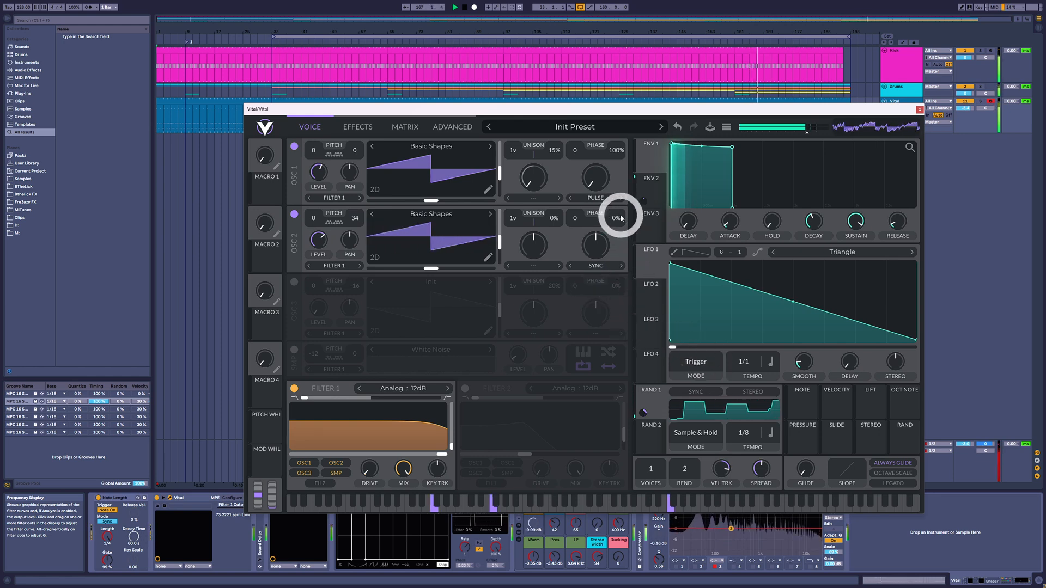
Step: Assign LFO 1 to modulate oscillator 1's Pulse amount
left_click(647, 267)
left_click_drag(652, 267, 595, 238)
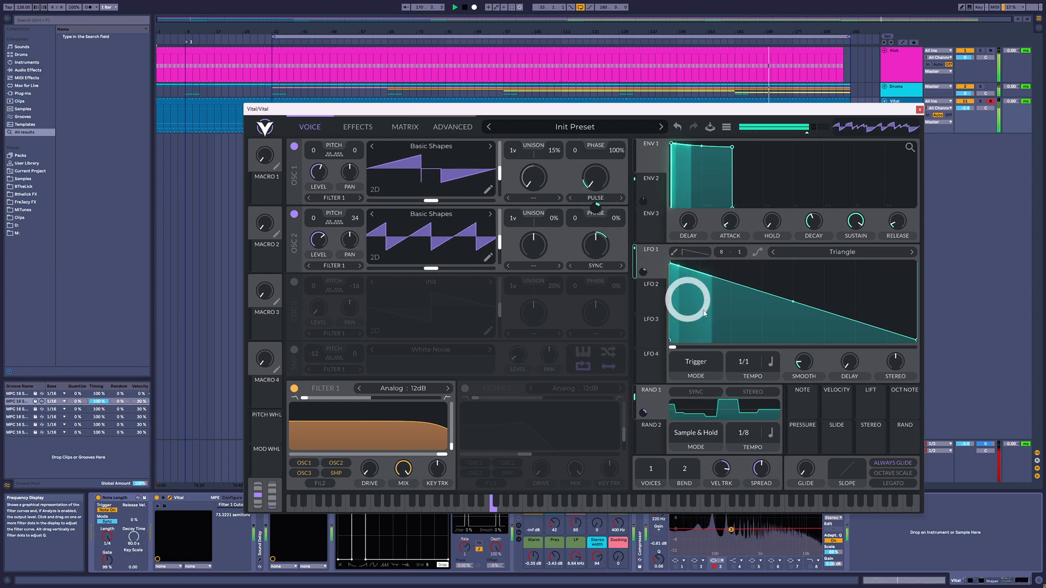
Step: Turn on Legato with a Glide time of about 0.089 secs, and set LFO 1's tempo to 1/2
left_click(896, 486)
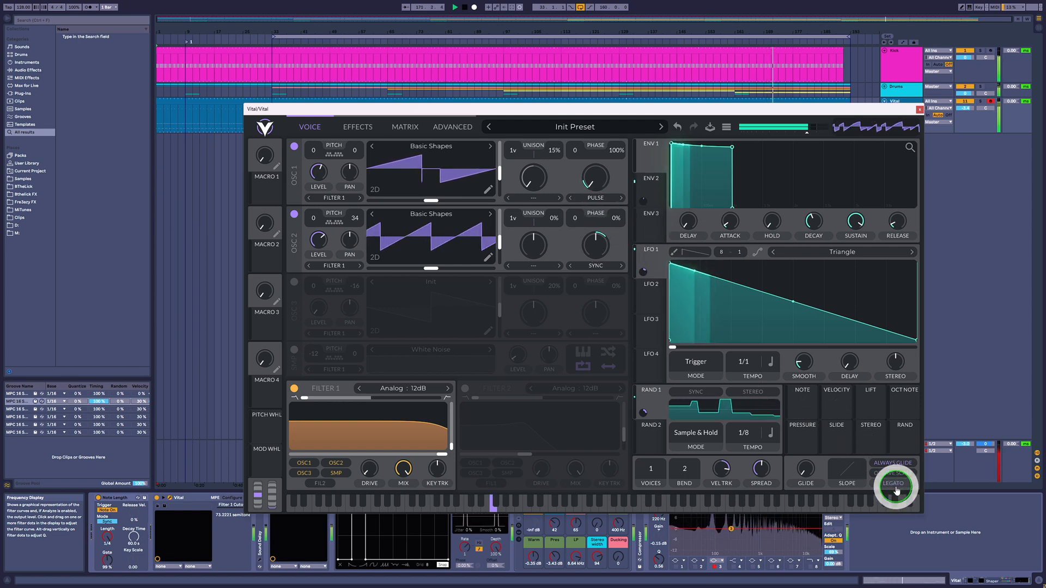
mouse_move(747, 362)
left_mouse_down()
mouse_move(750, 373)
mouse_move(750, 360)
left_mouse_up()
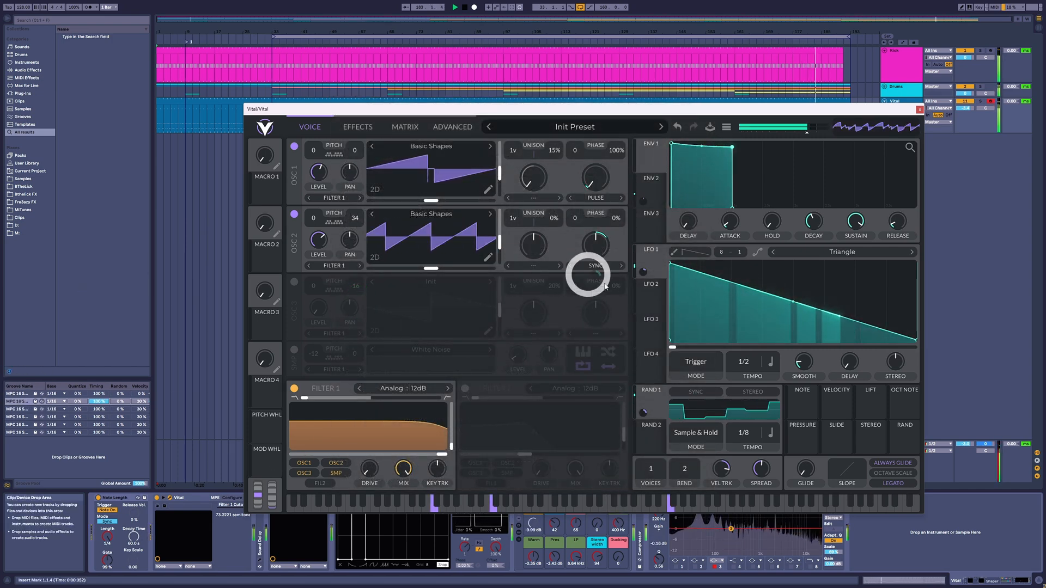
left_click_drag(801, 471, 803, 445)
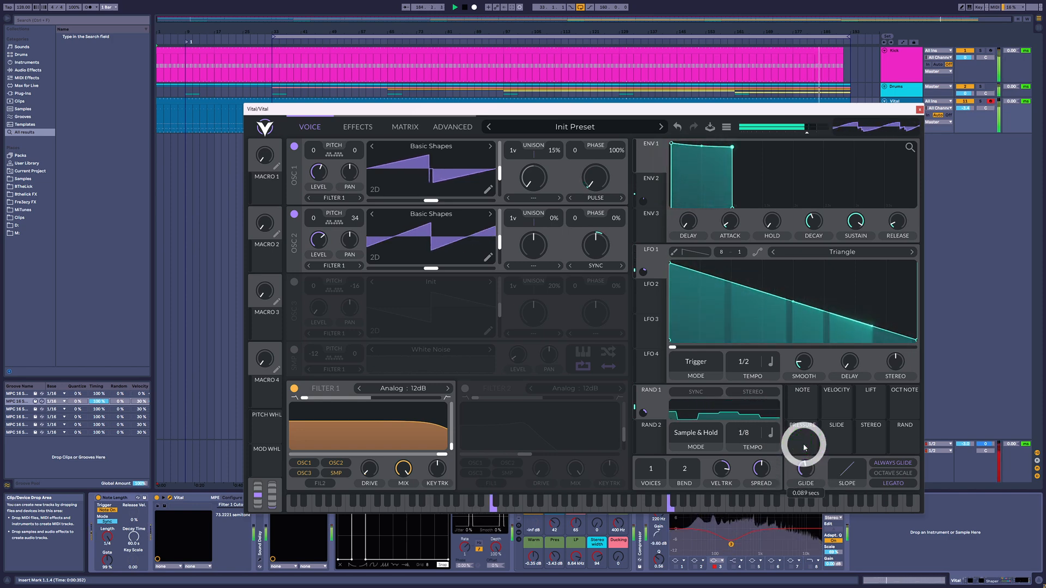
Step: Set oscillator 2's fine tuning to 25 and its phase randomization to 100%
left_click_drag(361, 216, 361, 221)
left_click_drag(618, 228, 619, 221)
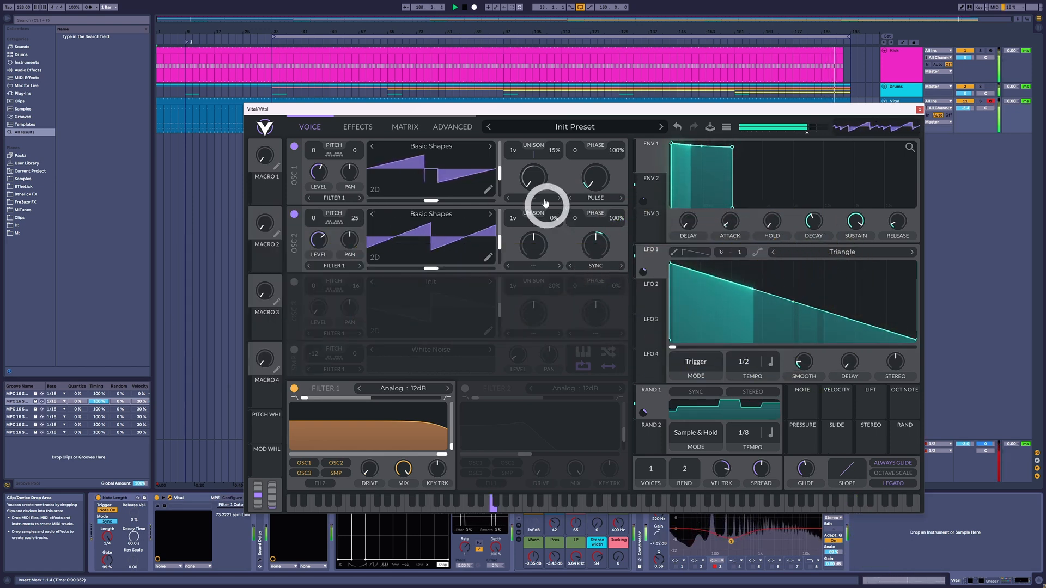
Step: Raise oscillator 1's unison to 10 voices
left_click_drag(517, 148, 518, 122)
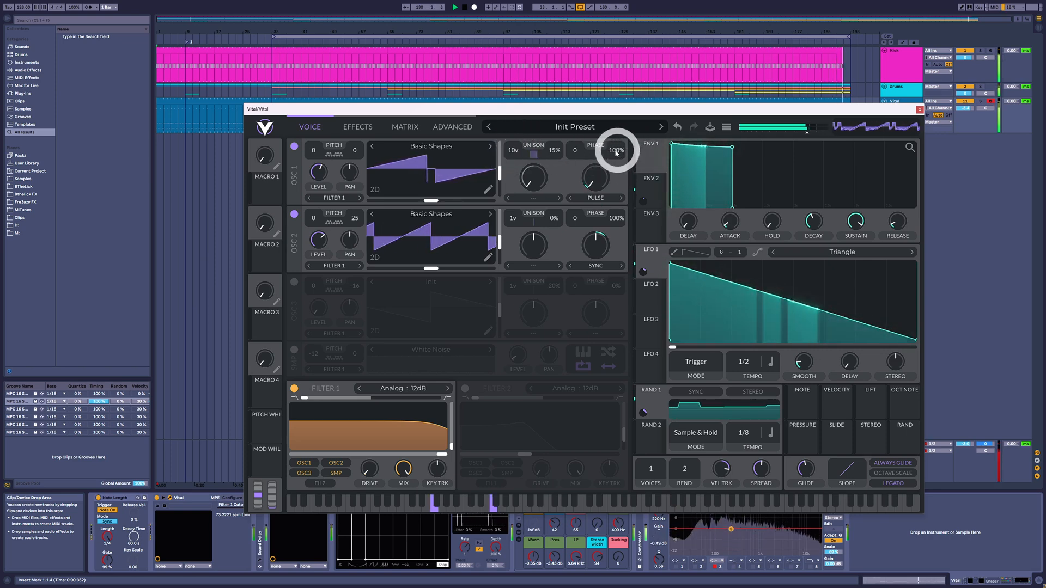